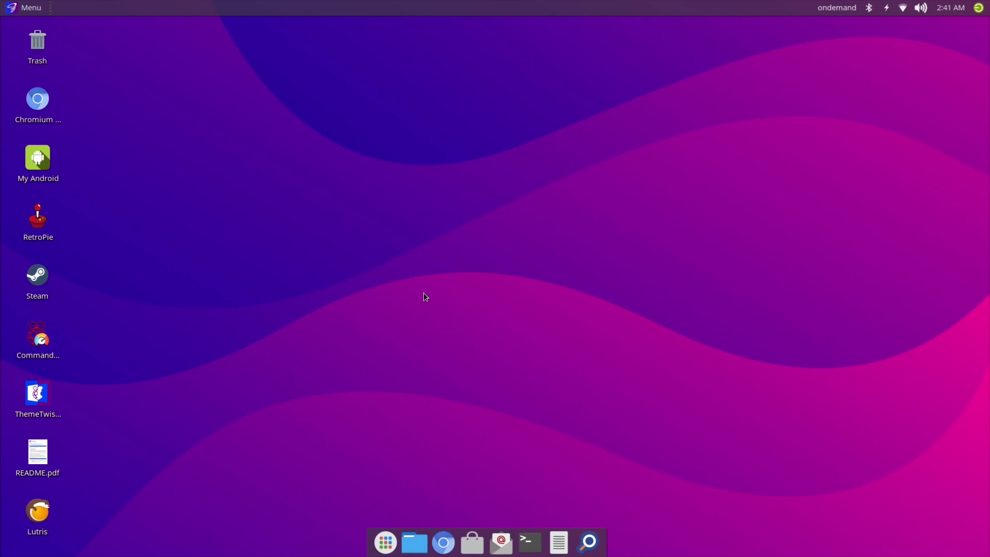
Launch File Manager, centre it, open the win10vm folder and open a terminal there
{"action": "left_click", "coordinate": [414, 542]}
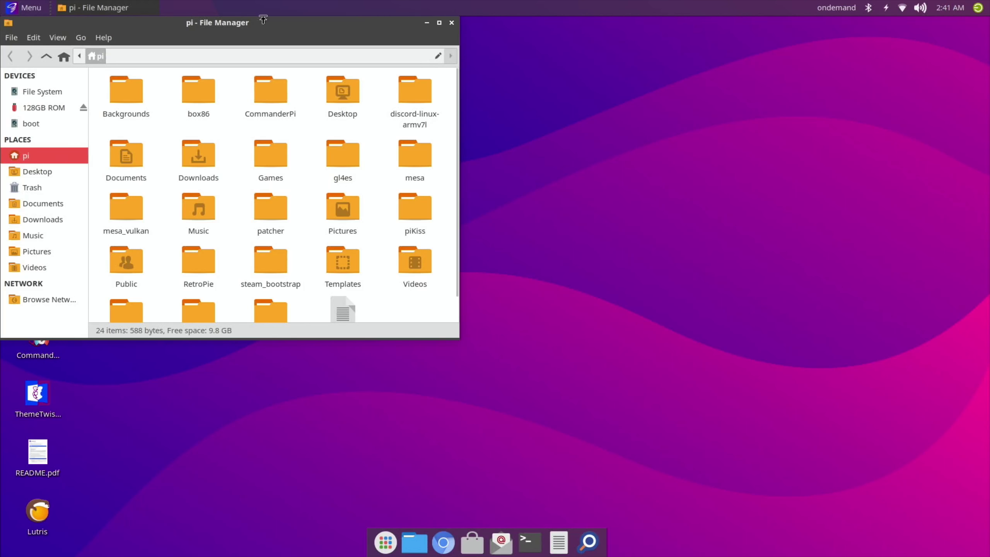
{"action": "left_click_drag", "start_coordinate": [263, 19], "coordinate": [428, 58]}
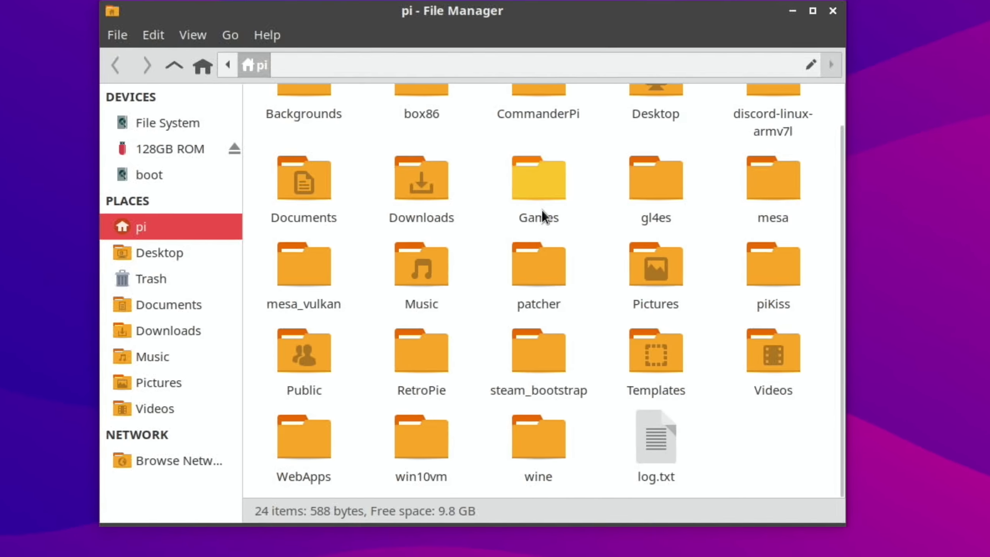
{"action": "double_click", "coordinate": [428, 445]}
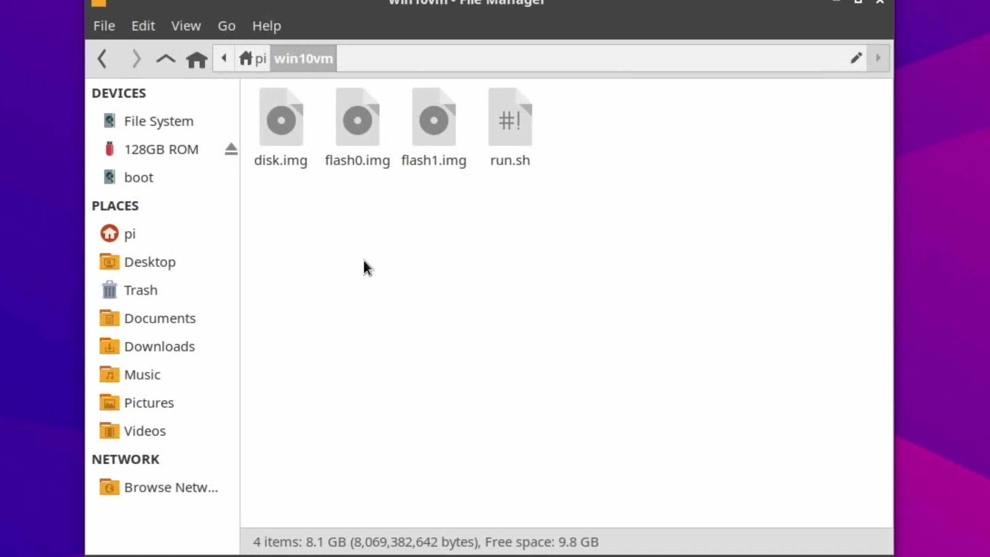
{"action": "right_click", "coordinate": [364, 261]}
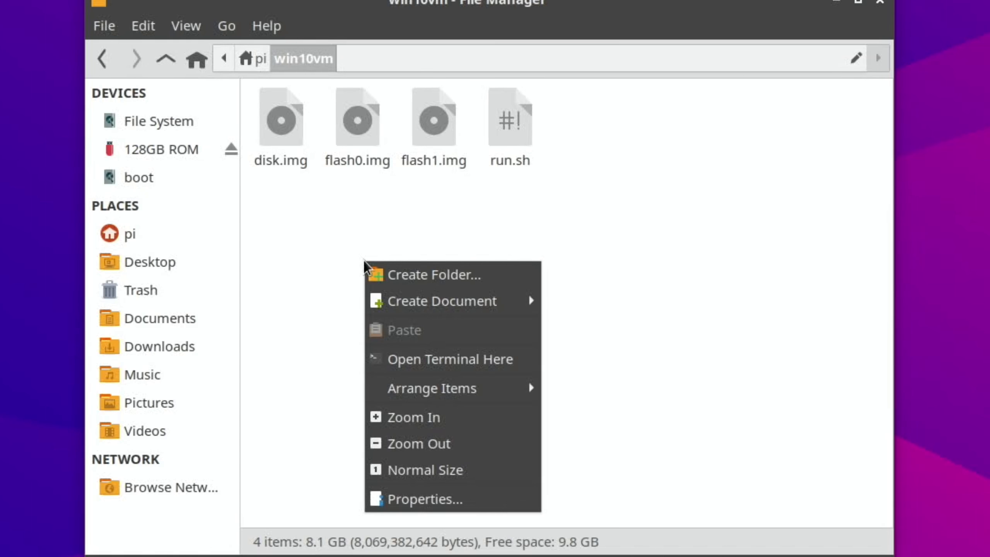
{"action": "left_click", "coordinate": [406, 357]}
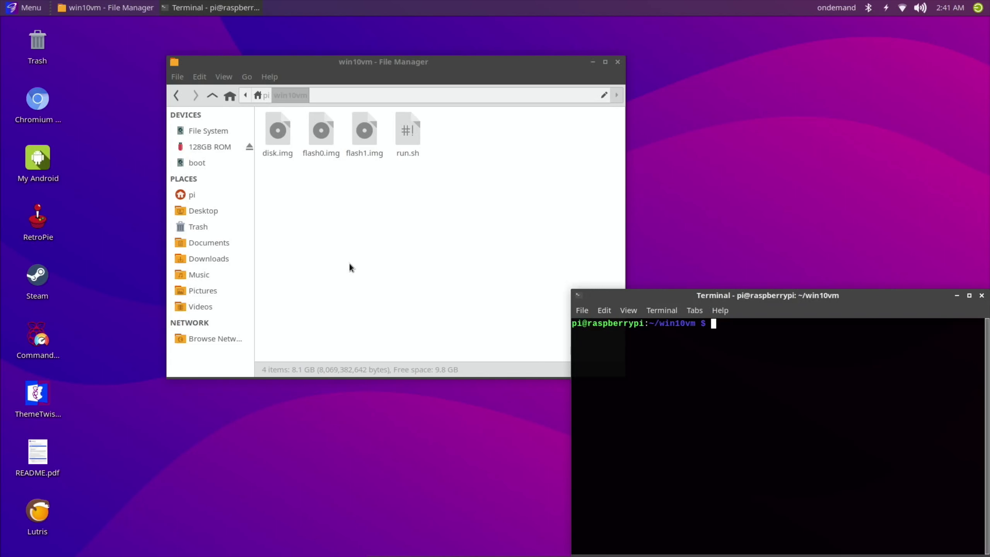
Enter the pi64 chroot with 'schroot -c pi64', then run ./run.sh from shell history
{"action": "type", "text": "emulationstation; sudo chvt 7"}
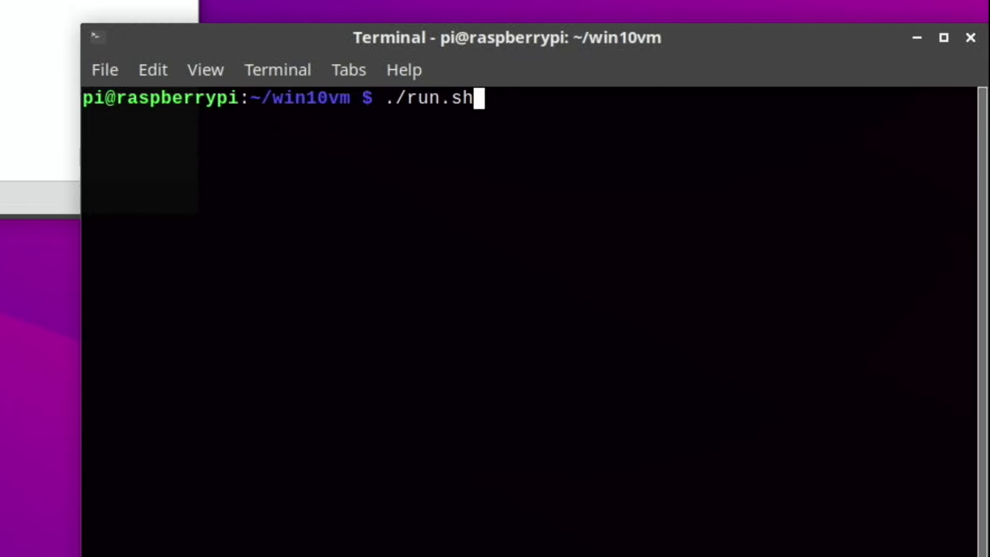
{"action": "key", "text": "Up"}
{"action": "key", "text": "Return"}
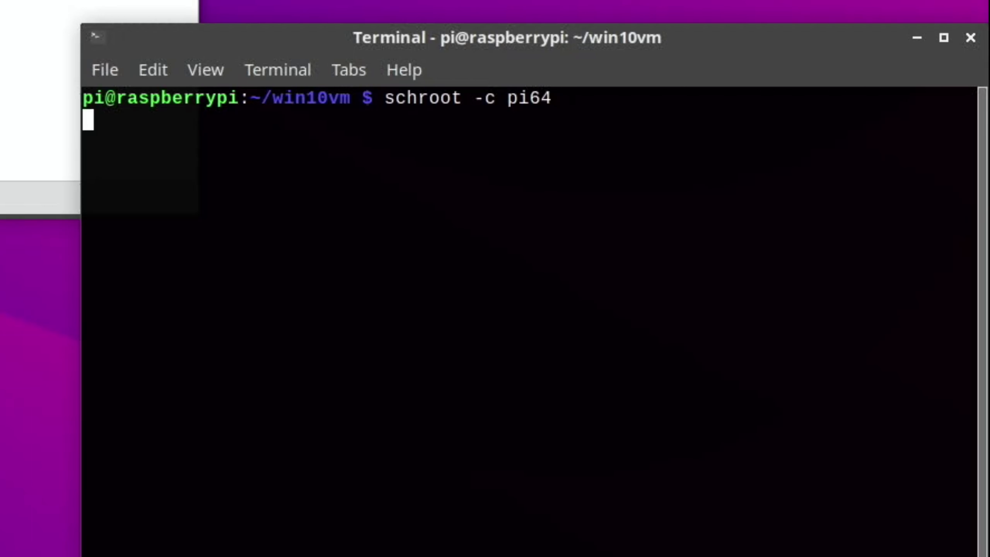
{"action": "key", "text": "Up"}
{"action": "key", "text": "Up"}
{"action": "key", "text": "Up"}
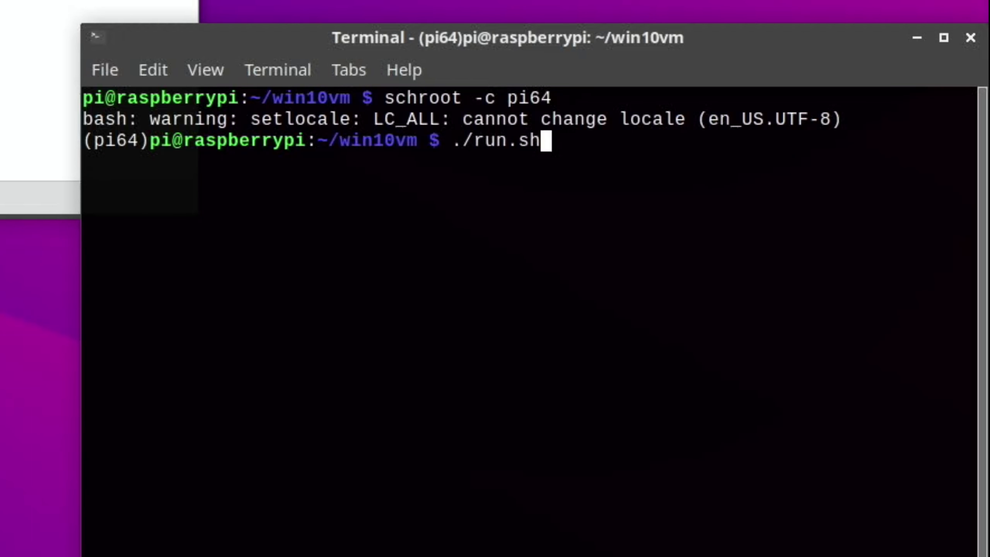
{"action": "key", "text": "Return"}
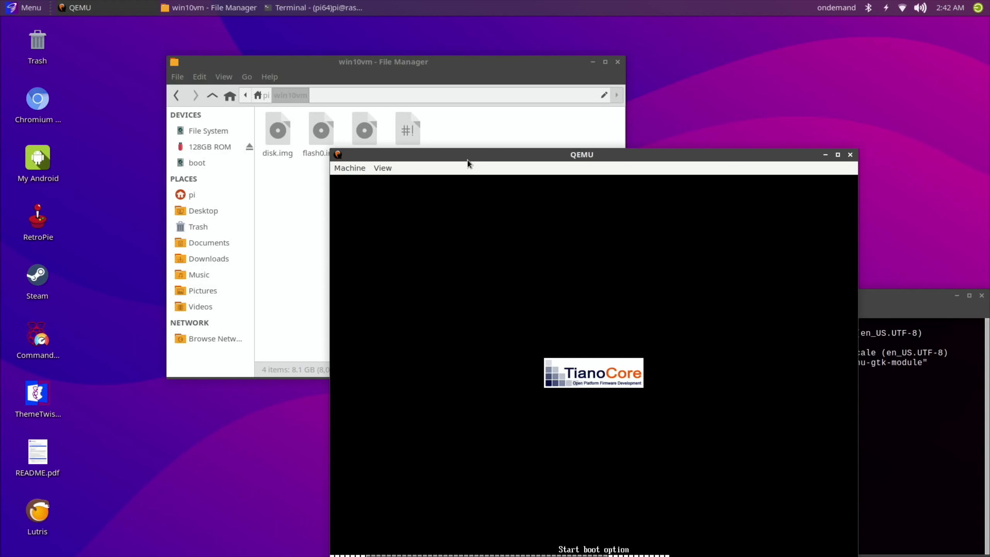
Minimize File Manager and Terminal, maximize the QEMU window, then minimize it during boot
{"action": "left_click_drag", "start_coordinate": [468, 160], "coordinate": [333, 98]}
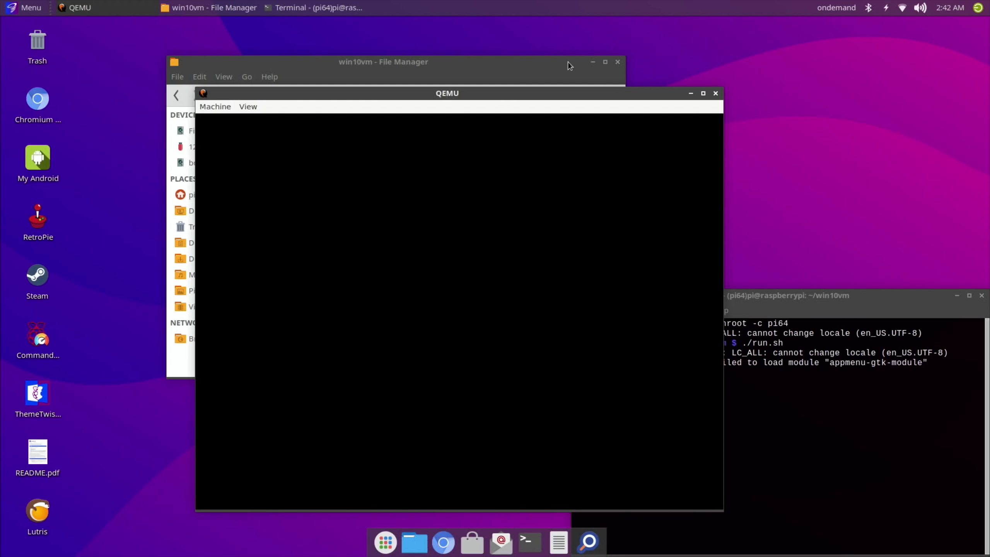
{"action": "left_click", "coordinate": [594, 62]}
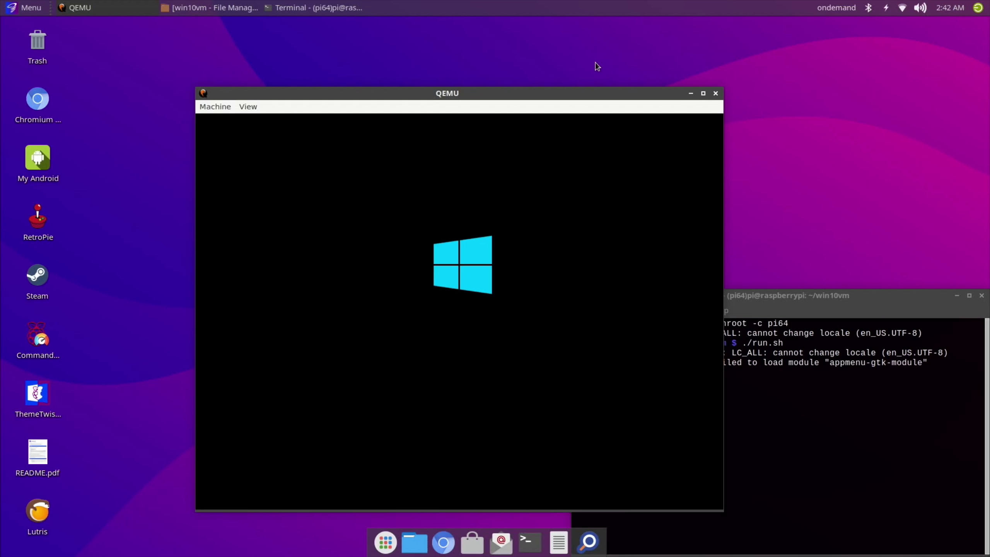
{"action": "left_click", "coordinate": [957, 297]}
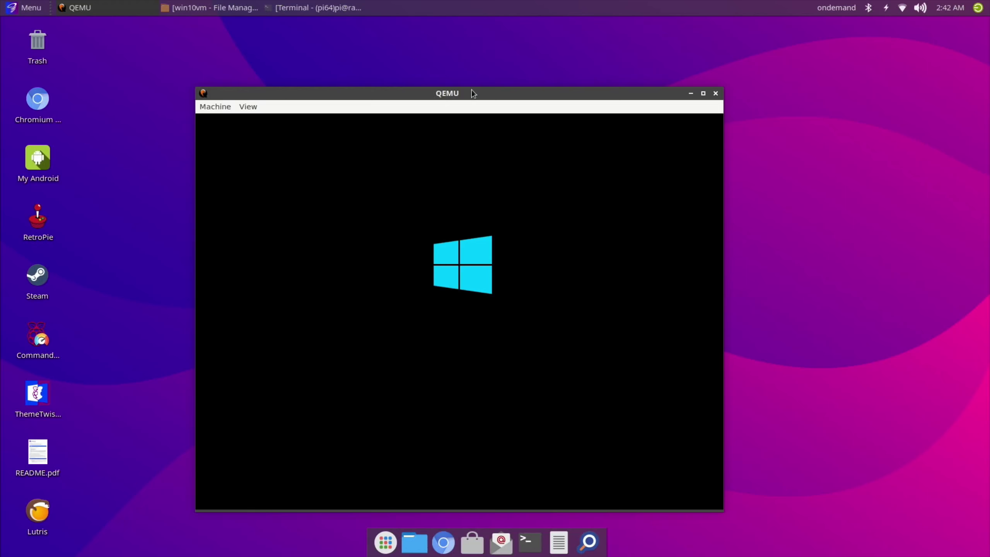
{"action": "left_click_drag", "start_coordinate": [472, 93], "coordinate": [490, 57]}
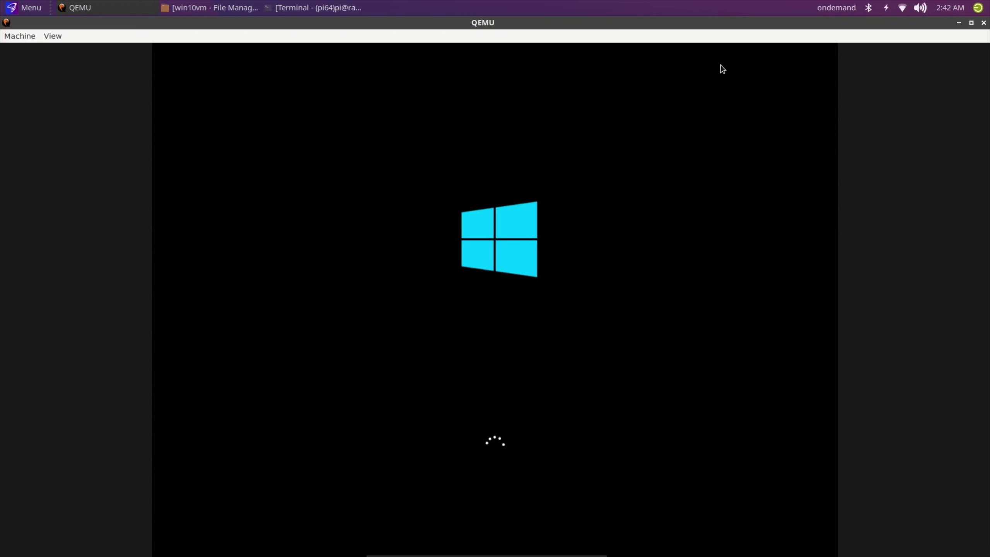
{"action": "left_click", "coordinate": [721, 60]}
{"action": "left_click", "coordinate": [959, 22]}
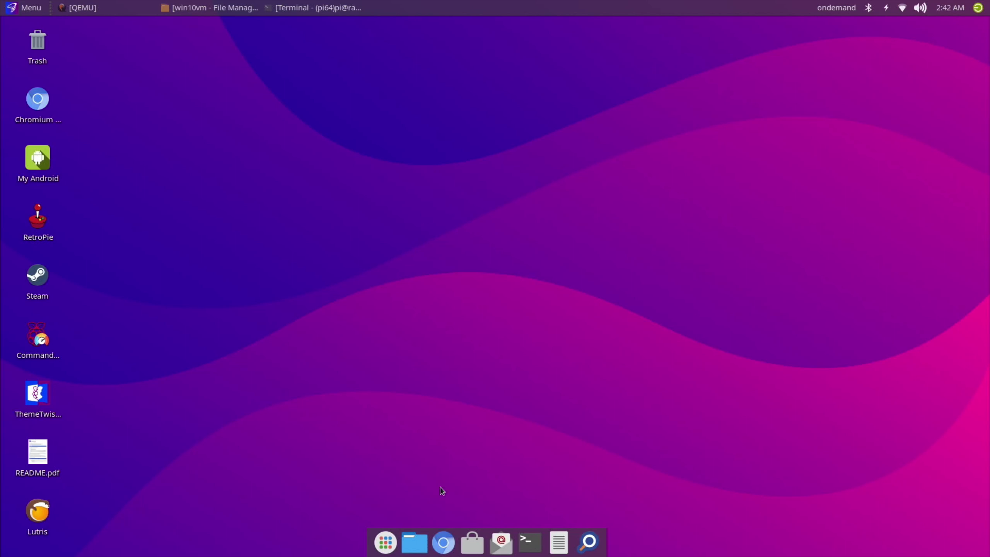
Open Chromium to the 'Original GTA on Windows 98' YouTube video and scroll its page
{"action": "left_click", "coordinate": [443, 543]}
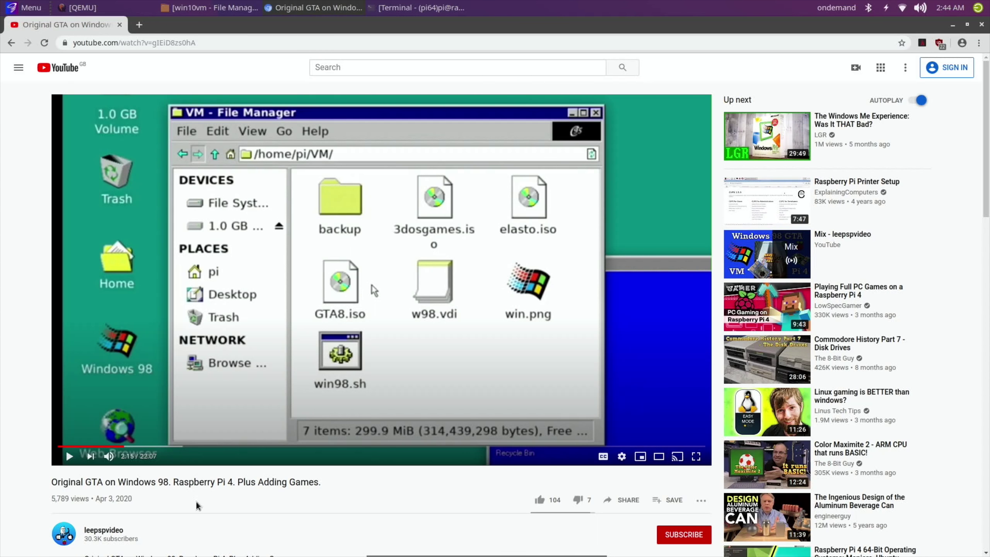
{"action": "scroll", "coordinate": [234, 498], "scroll_direction": "down", "scroll_amount": 5}
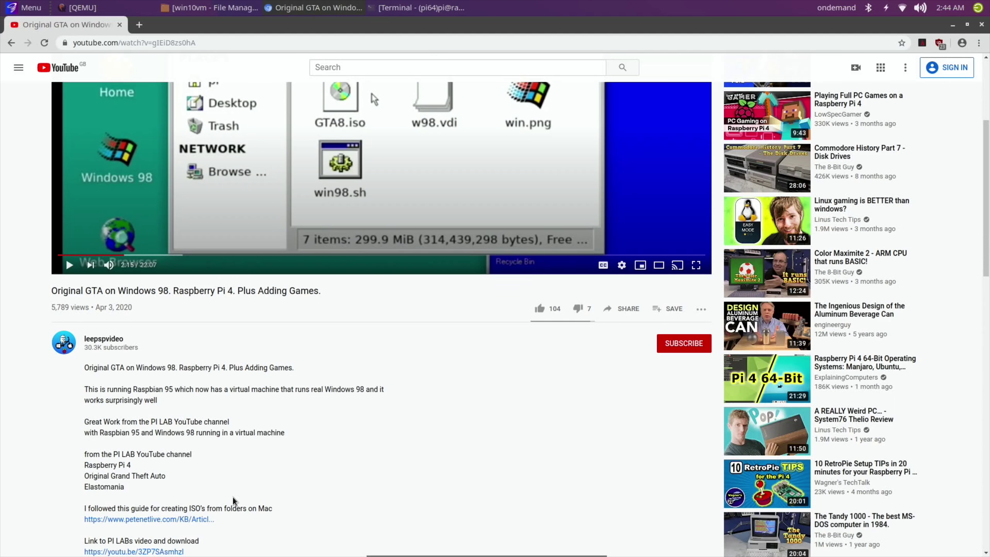
{"action": "scroll", "coordinate": [232, 497], "scroll_direction": "up", "scroll_amount": 2}
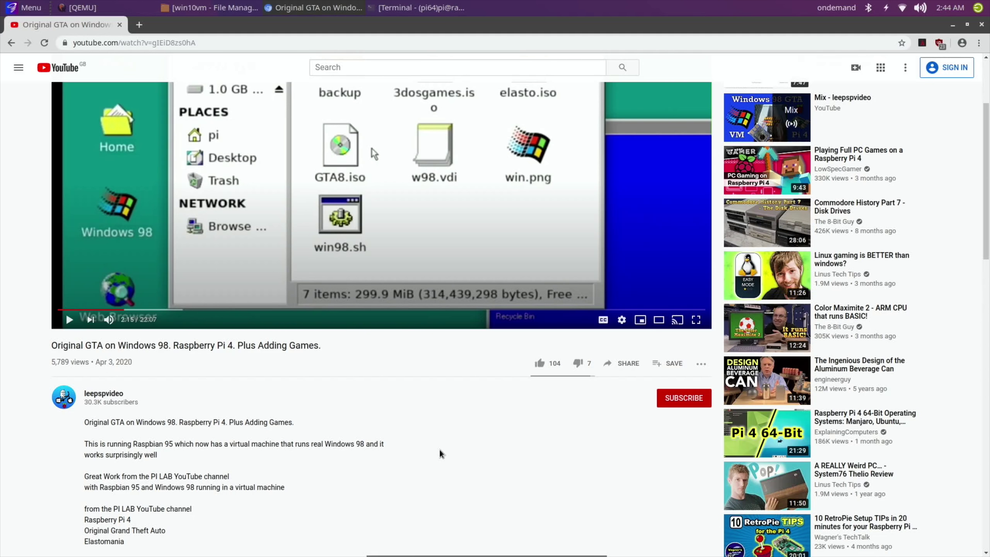
{"action": "scroll", "coordinate": [440, 449], "scroll_direction": "up", "scroll_amount": 4}
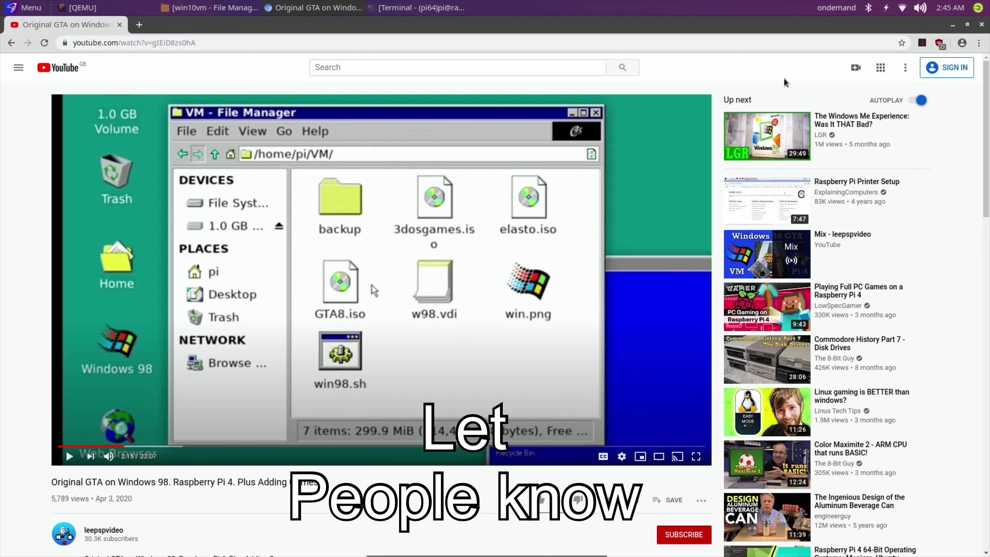
Close Chromium and bring the QEMU window back from the taskbar
{"action": "left_click", "coordinate": [980, 28]}
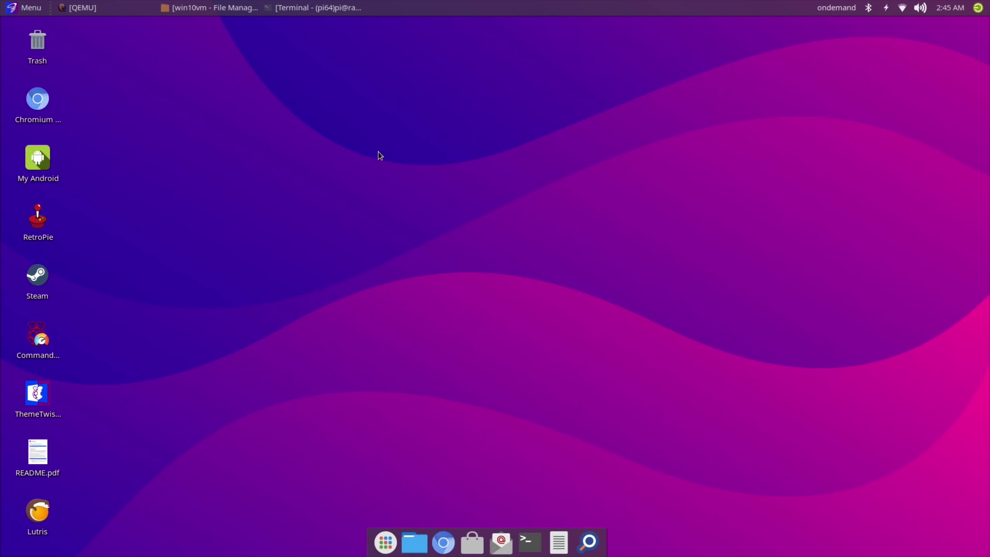
{"action": "left_click", "coordinate": [312, 7]}
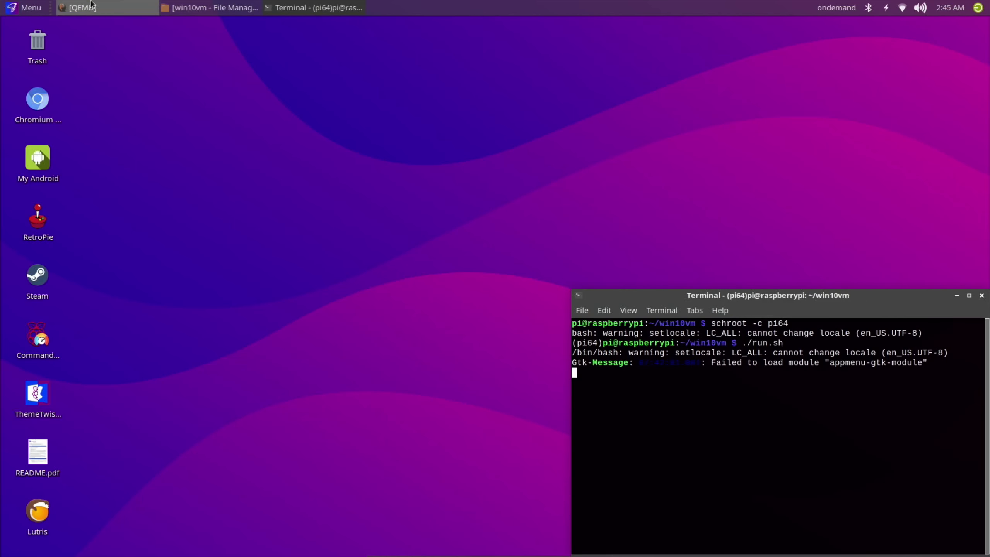
{"action": "left_click", "coordinate": [285, 8]}
{"action": "left_click", "coordinate": [131, 10]}
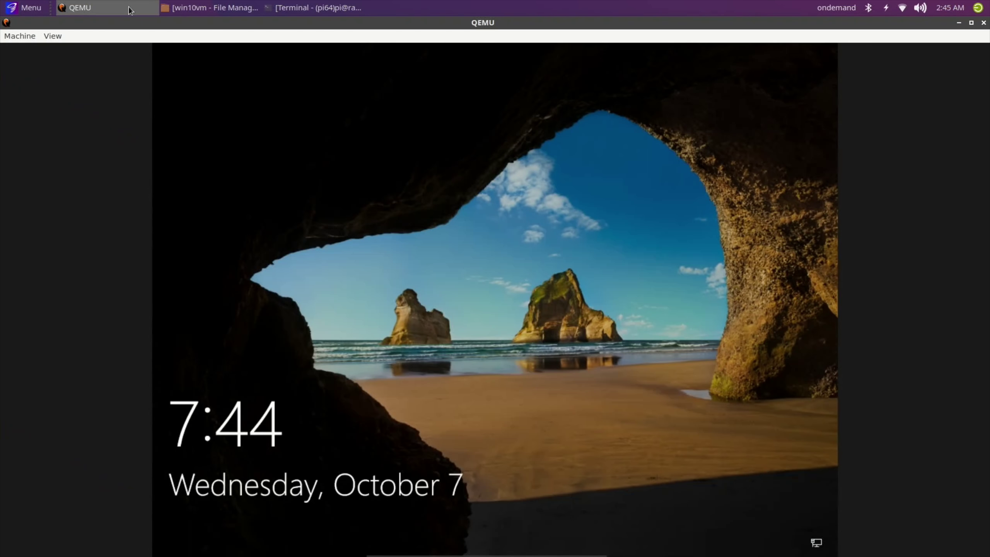
Dismiss the Windows lock screen and sign in with the account password
{"action": "left_click", "coordinate": [474, 359]}
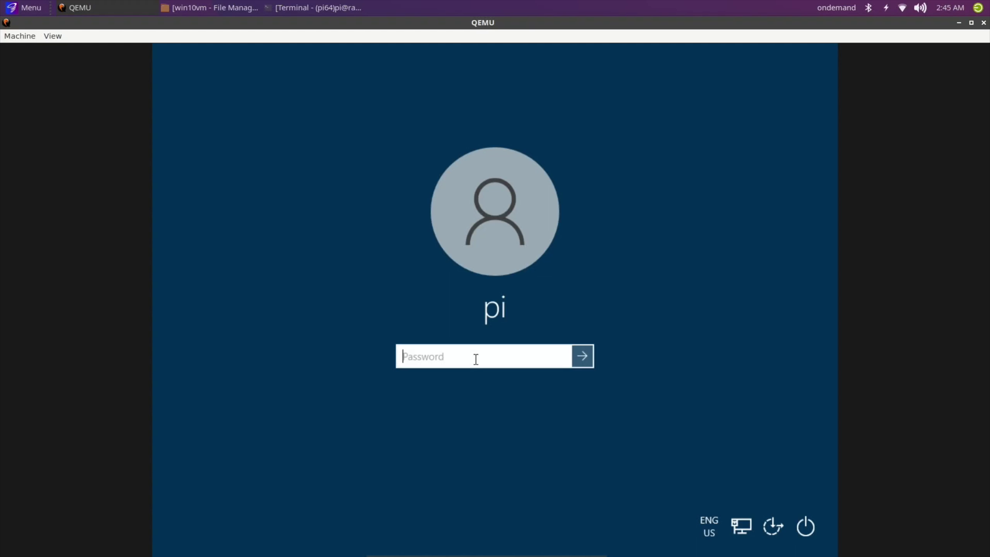
{"action": "type", "text": "pi"}
{"action": "key", "text": "Return"}
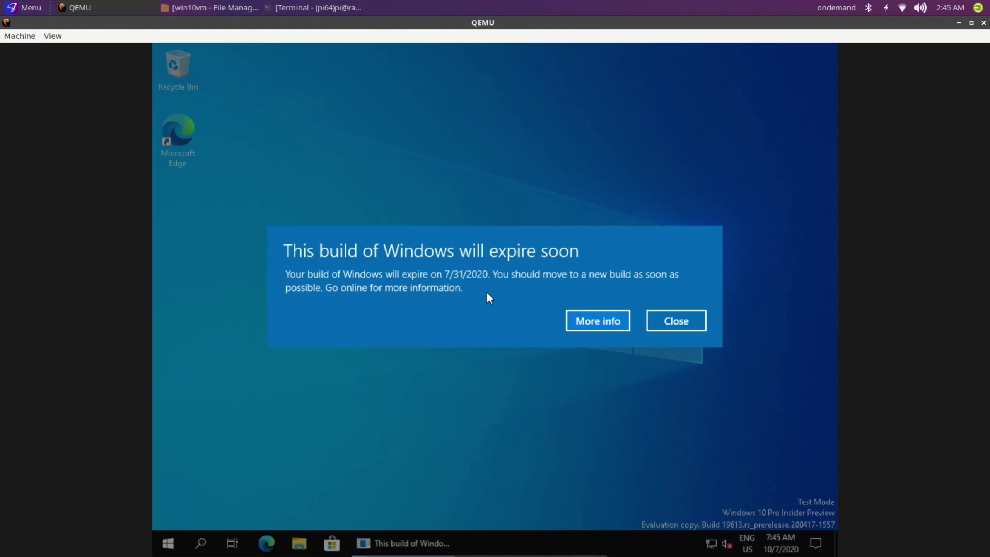
Dismiss the build expiry notice and open Windows Settings from the Start menu
{"action": "left_click", "coordinate": [648, 323]}
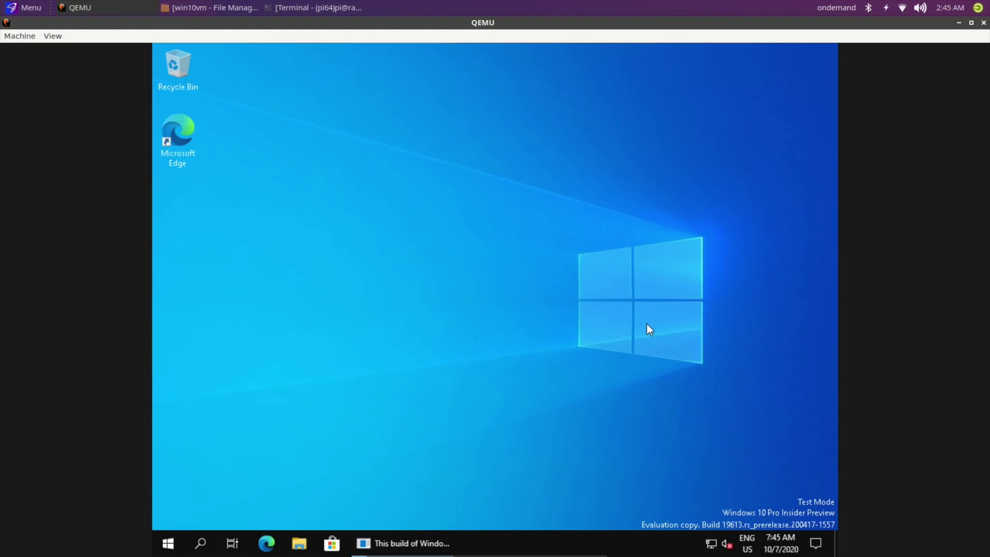
{"action": "left_click", "coordinate": [182, 544]}
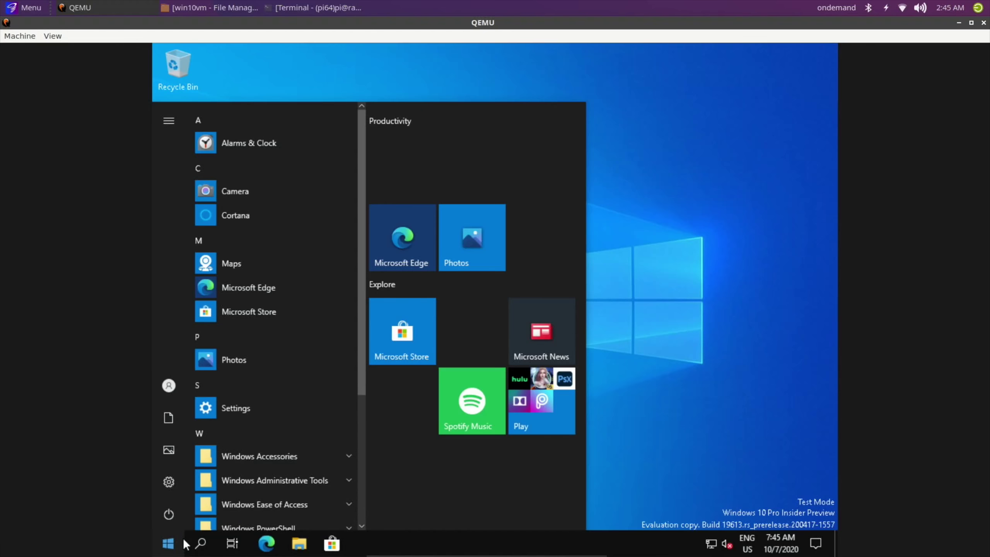
{"action": "left_click", "coordinate": [171, 472]}
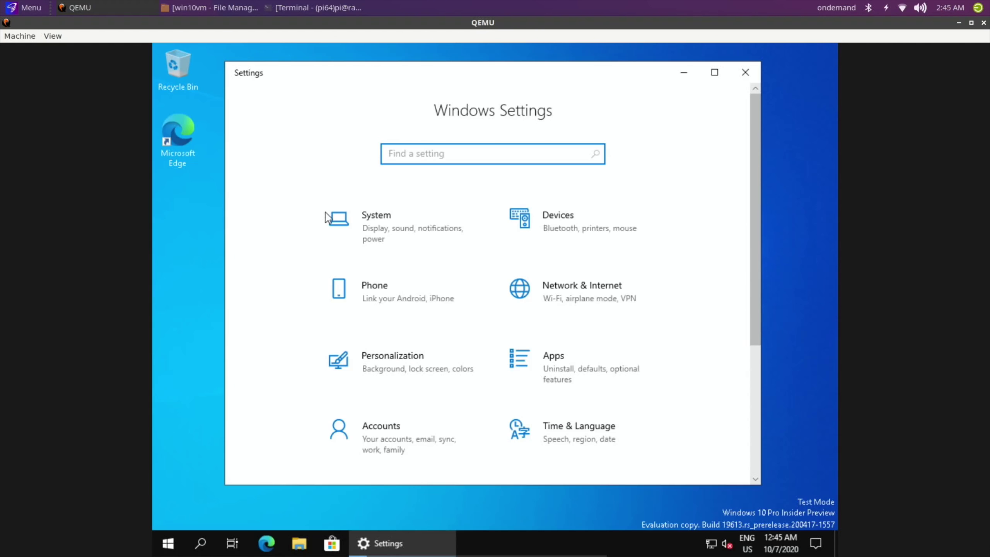
Open System > About and review the specs: virt-5.2 processor, 2.00 GB RAM, 64-bit ARM
{"action": "left_click", "coordinate": [367, 218]}
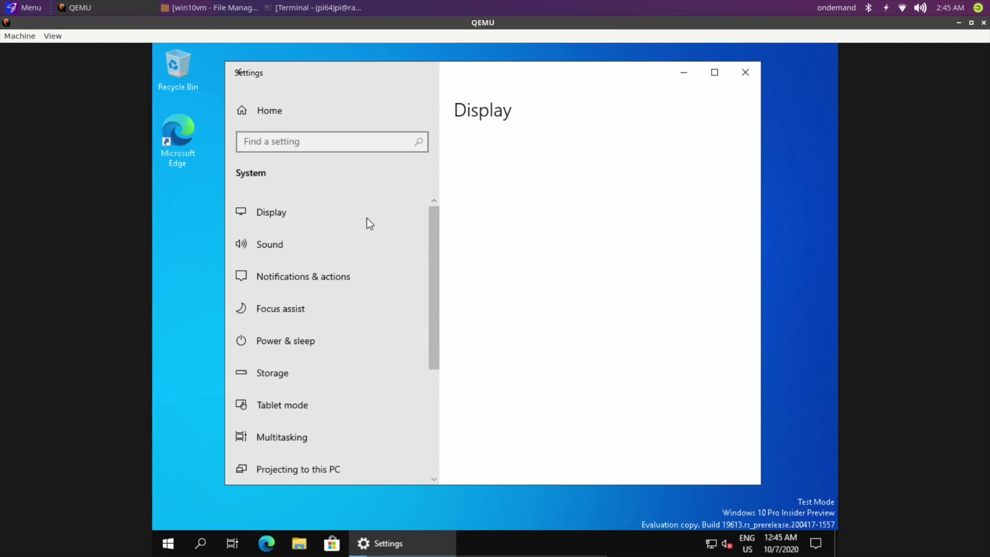
{"action": "scroll", "coordinate": [367, 218], "scroll_direction": "down", "scroll_amount": 5}
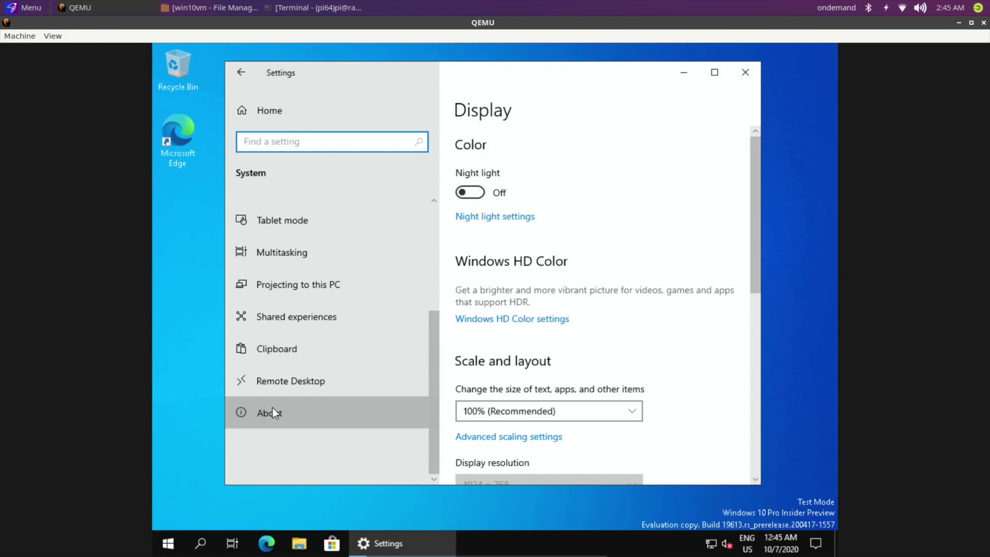
{"action": "left_click", "coordinate": [273, 408]}
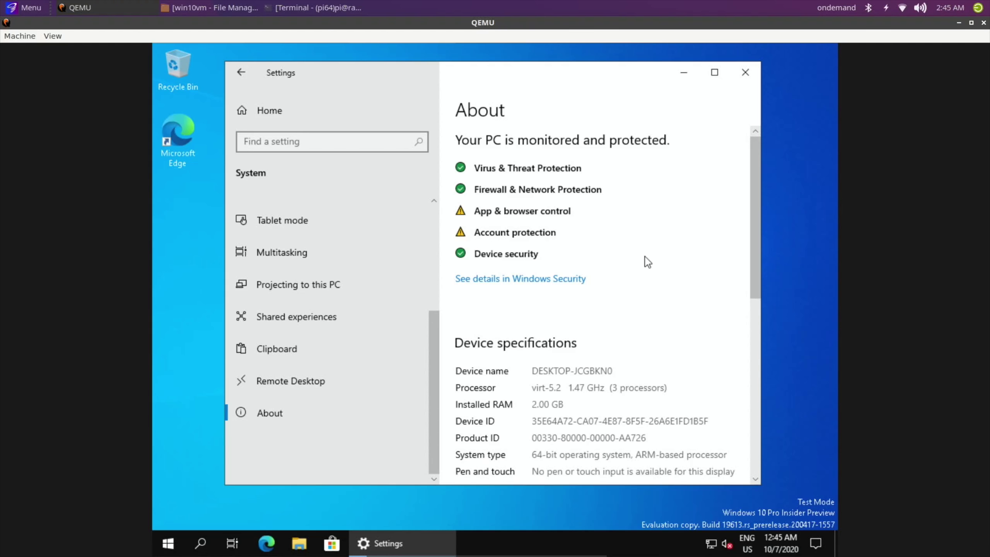
{"action": "scroll", "coordinate": [645, 256], "scroll_direction": "down", "scroll_amount": 8}
{"action": "scroll", "coordinate": [645, 256], "scroll_direction": "up", "scroll_amount": 8}
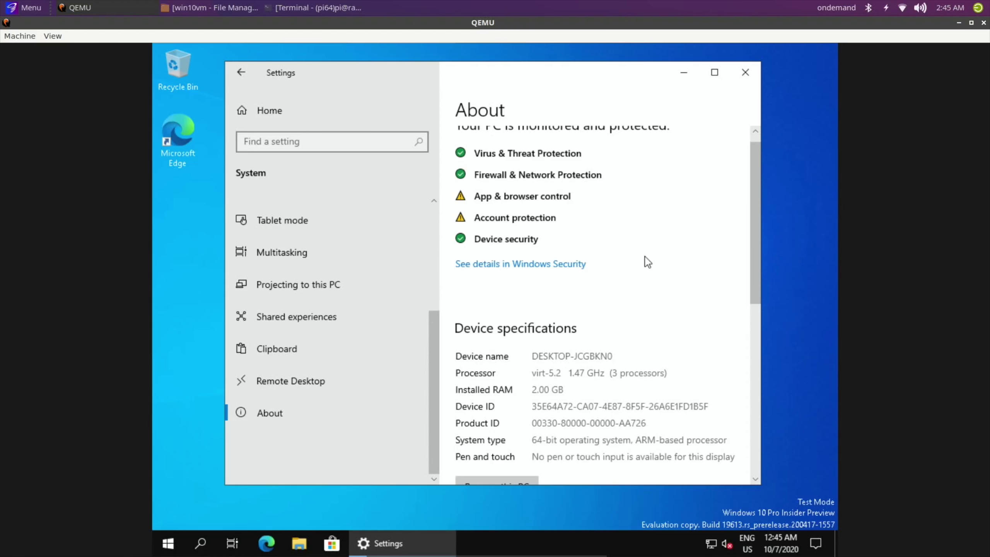
{"action": "scroll", "coordinate": [646, 258], "scroll_direction": "down", "scroll_amount": 3}
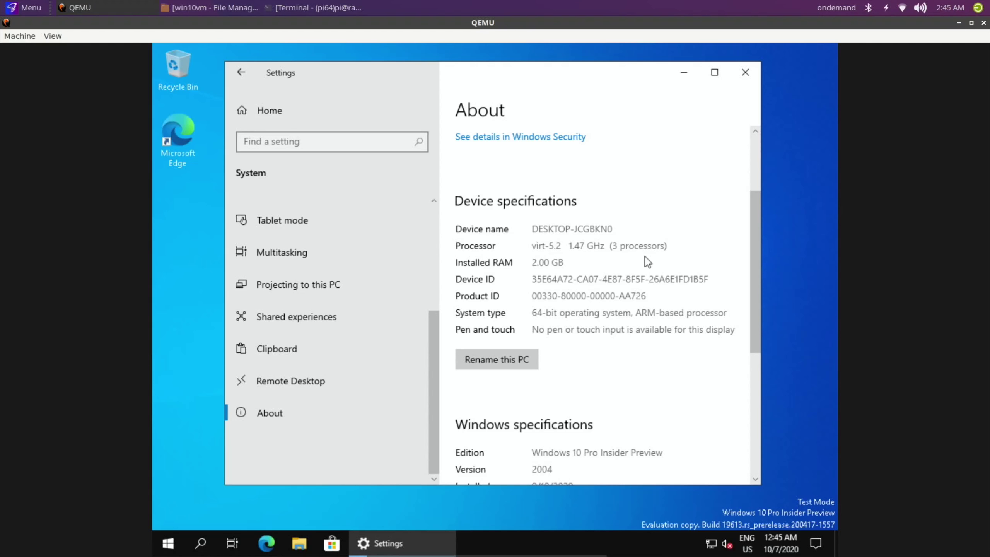
{"action": "scroll", "coordinate": [646, 257], "scroll_direction": "down", "scroll_amount": 4}
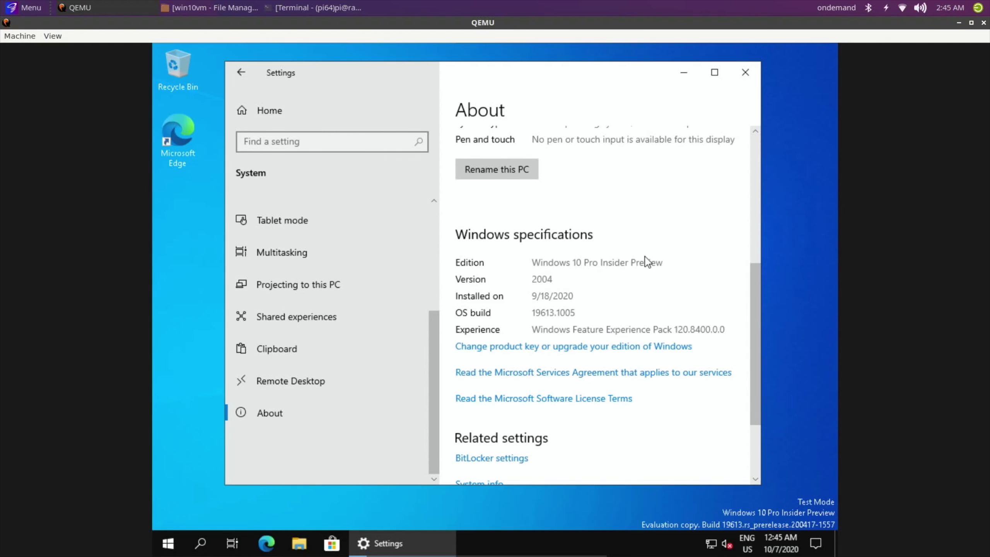
{"action": "scroll", "coordinate": [645, 258], "scroll_direction": "down", "scroll_amount": 3}
{"action": "scroll", "coordinate": [645, 256], "scroll_direction": "up", "scroll_amount": 10}
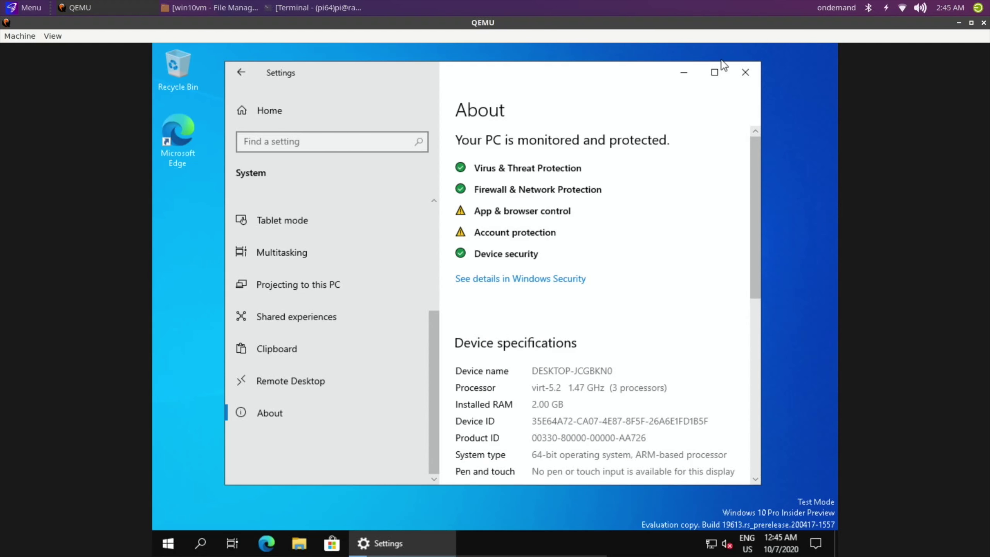
Close Settings and launch Alarms & Clock from the Start menu app list
{"action": "left_click", "coordinate": [745, 74]}
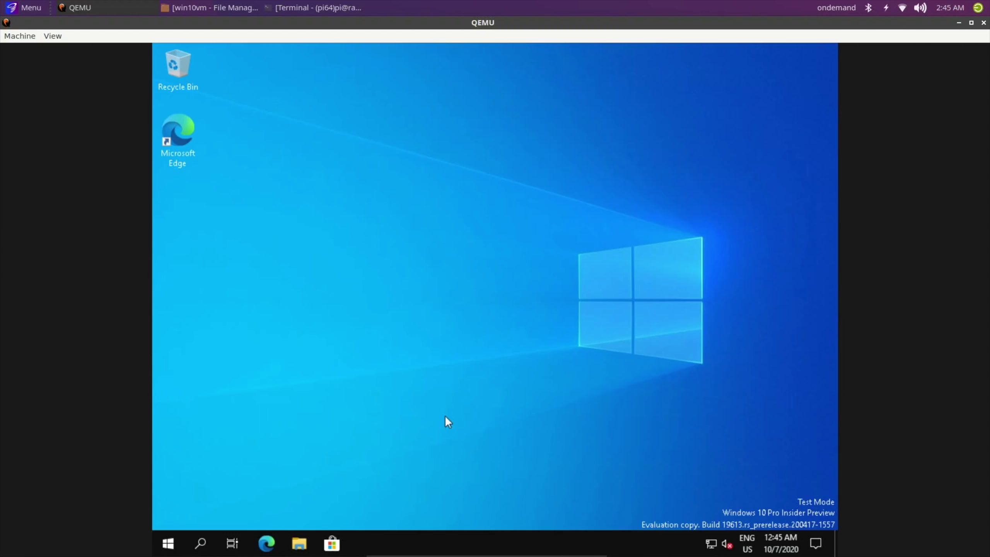
{"action": "left_click", "coordinate": [168, 544]}
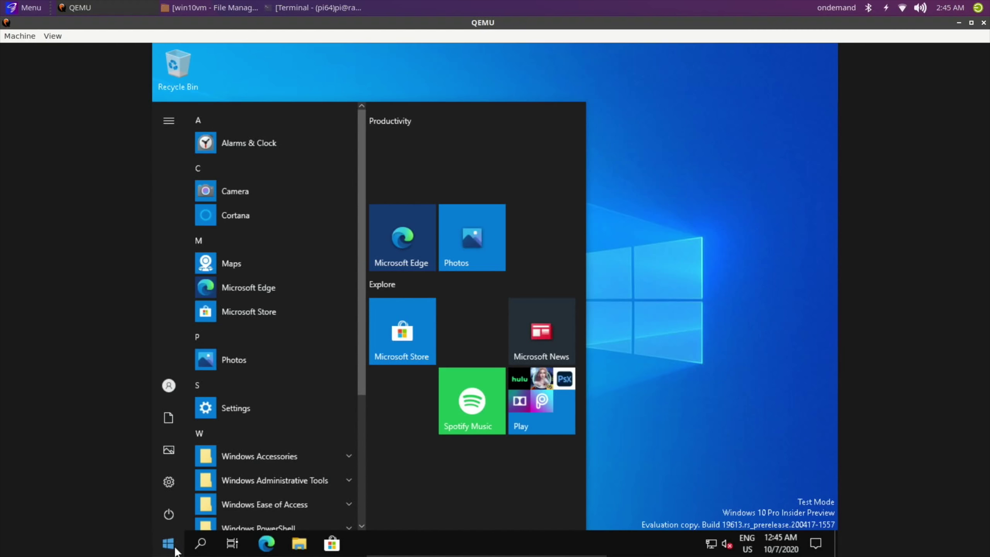
{"action": "scroll", "coordinate": [257, 172], "scroll_direction": "down", "scroll_amount": 5}
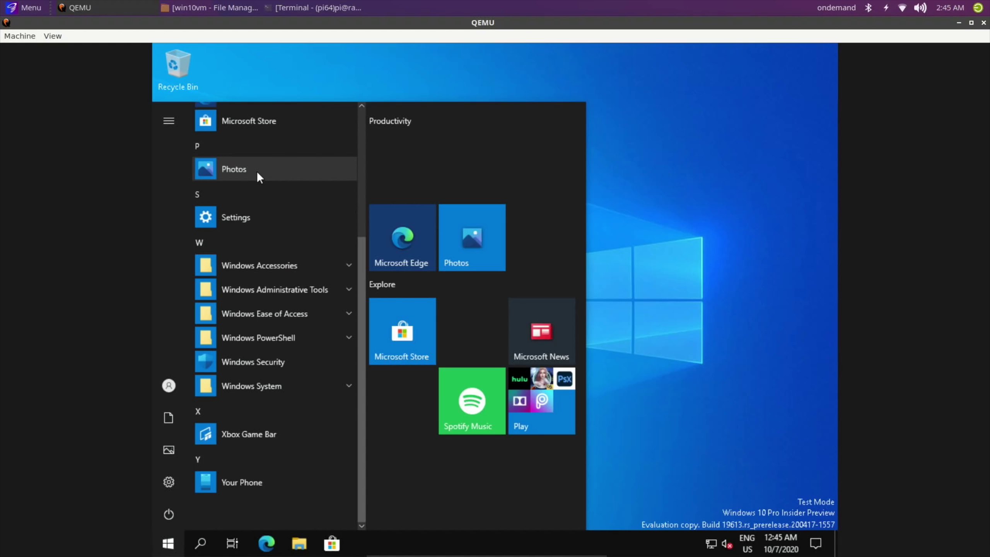
{"action": "scroll", "coordinate": [257, 172], "scroll_direction": "up", "scroll_amount": 5}
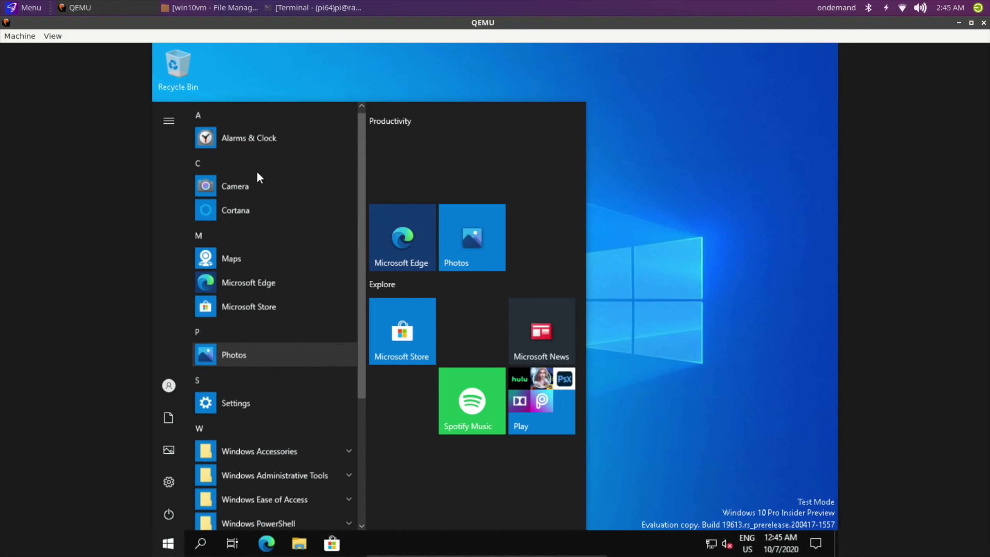
{"action": "left_click", "coordinate": [245, 153]}
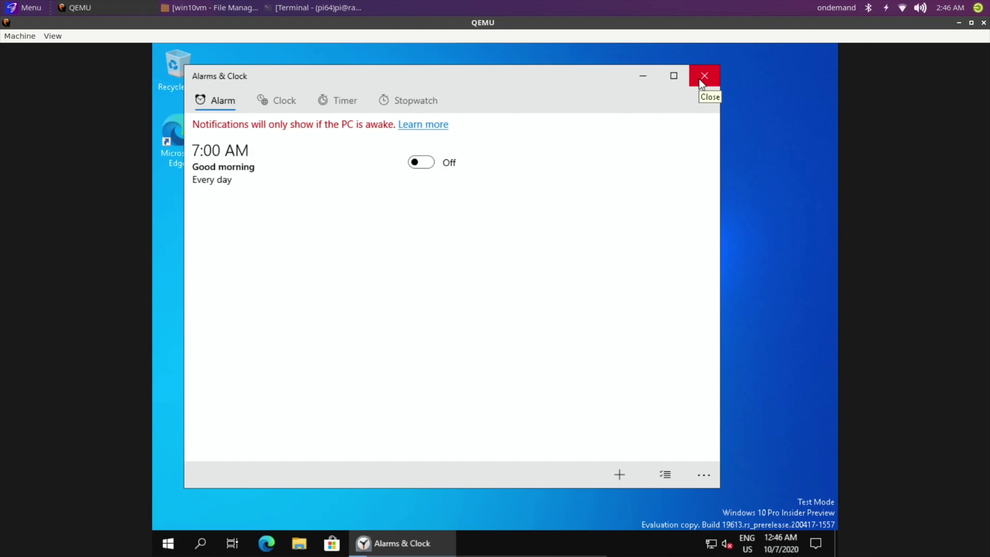
Close Alarms & Clock and browse C: to Downloads > Scream3.6 > Install
{"action": "left_click", "coordinate": [699, 78]}
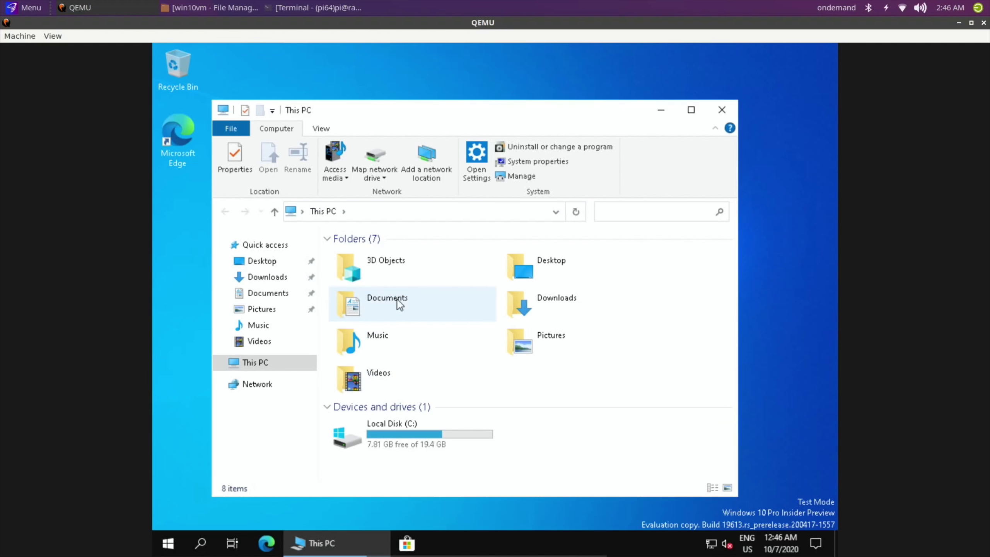
{"action": "double_click", "coordinate": [349, 442]}
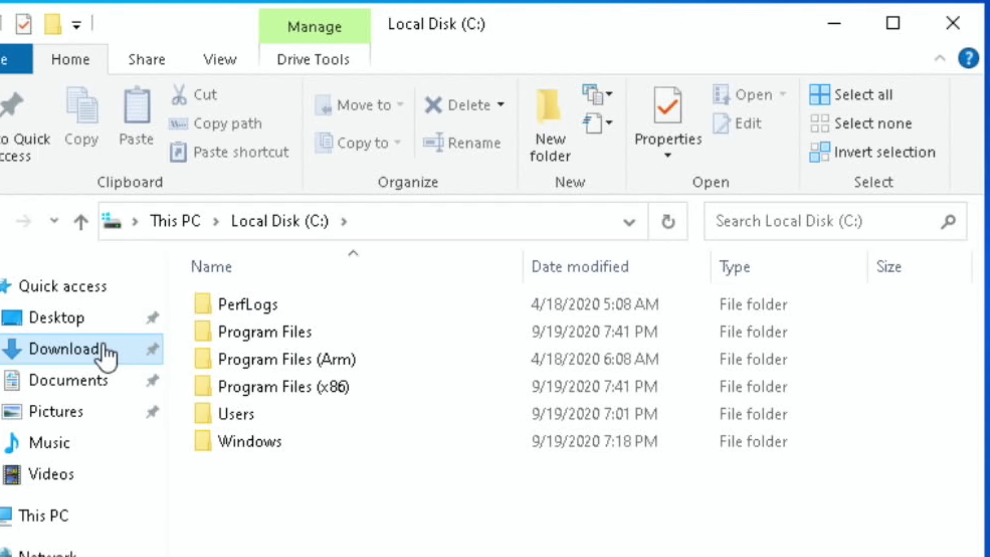
{"action": "left_click", "coordinate": [285, 276]}
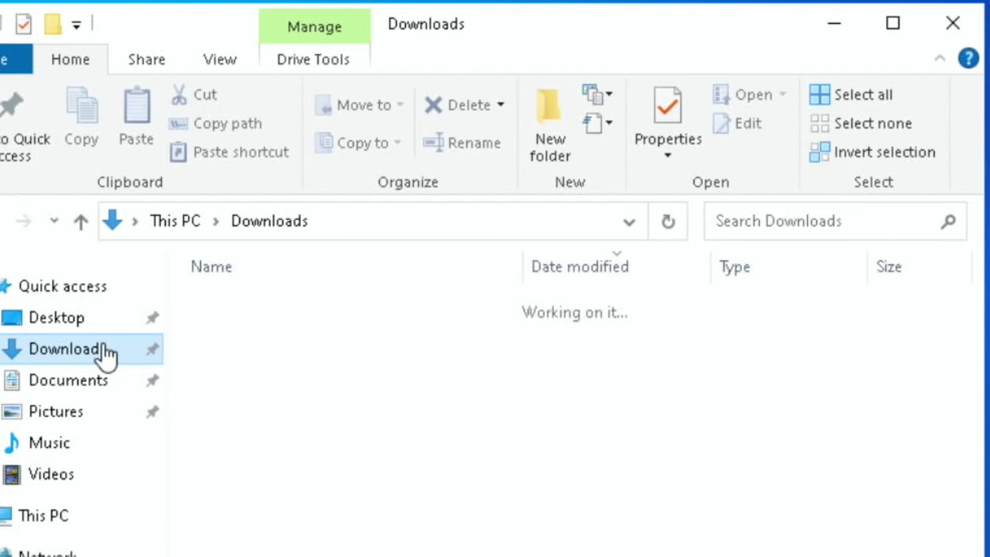
{"action": "left_click", "coordinate": [78, 384]}
{"action": "left_click", "coordinate": [65, 351]}
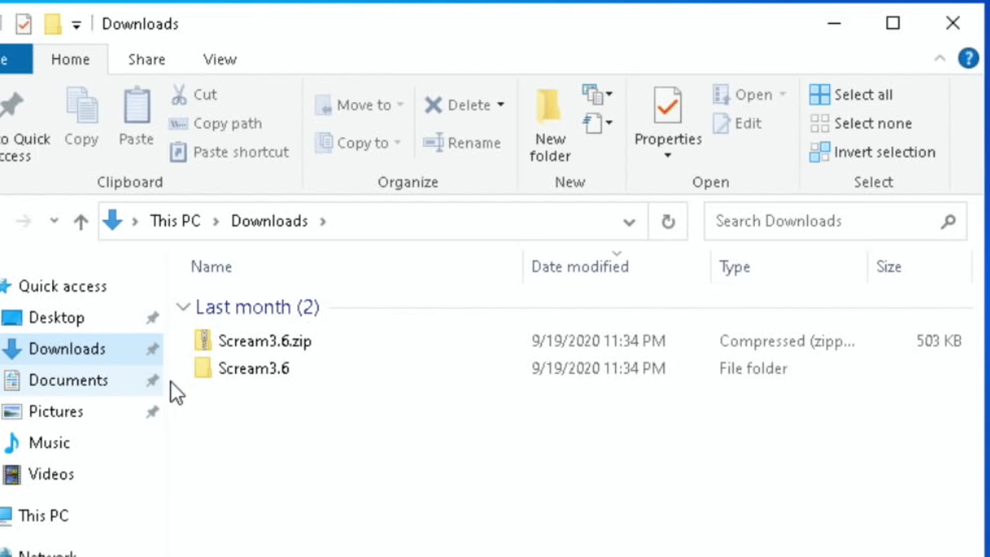
{"action": "double_click", "coordinate": [198, 374]}
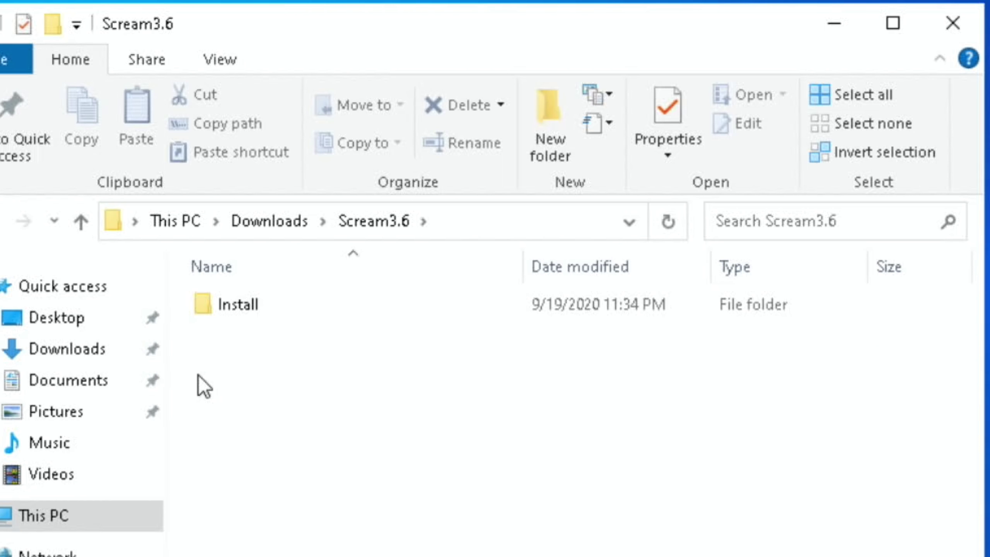
{"action": "double_click", "coordinate": [204, 301]}
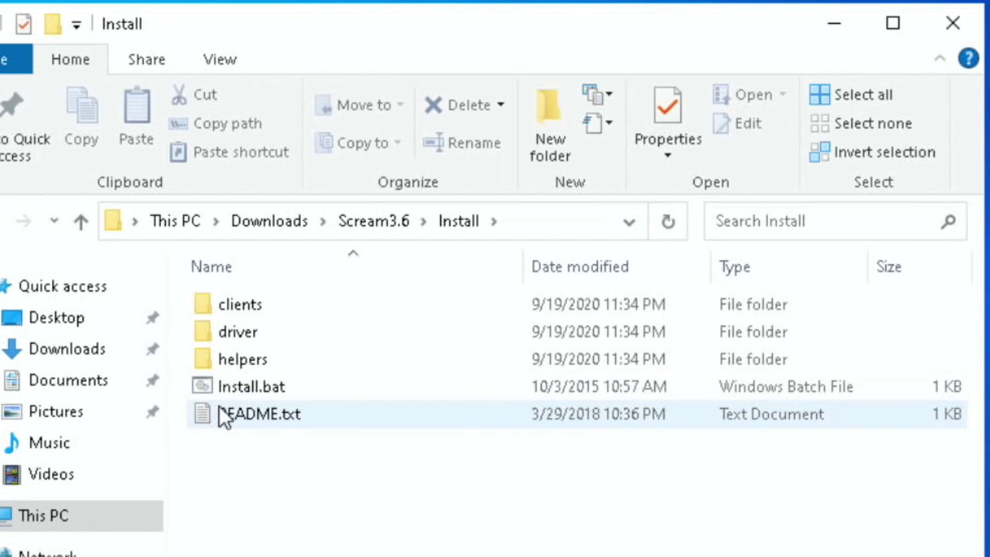
Read the Scream3.6 README.txt, then close Notepad and the Install folder
{"action": "double_click", "coordinate": [219, 413]}
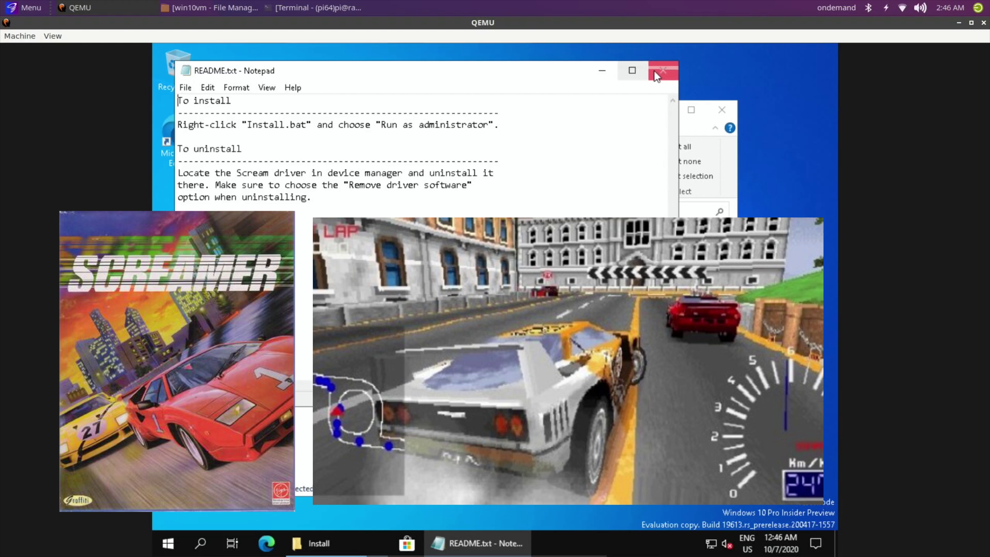
{"action": "left_click", "coordinate": [655, 71]}
{"action": "left_click", "coordinate": [731, 111]}
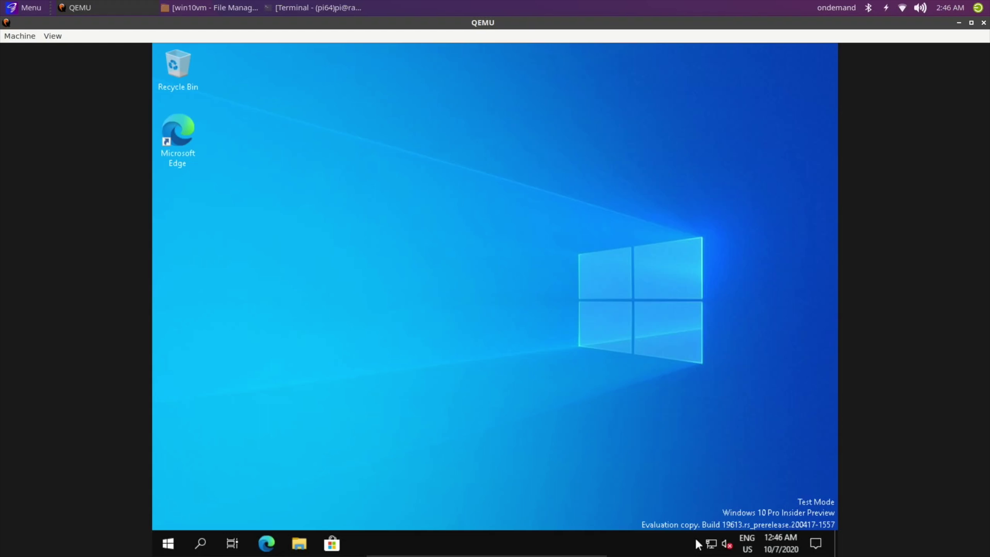
Check the VM's network status, search Bing for 'bbc' and open the BBC homepage result
{"action": "left_click", "coordinate": [710, 544]}
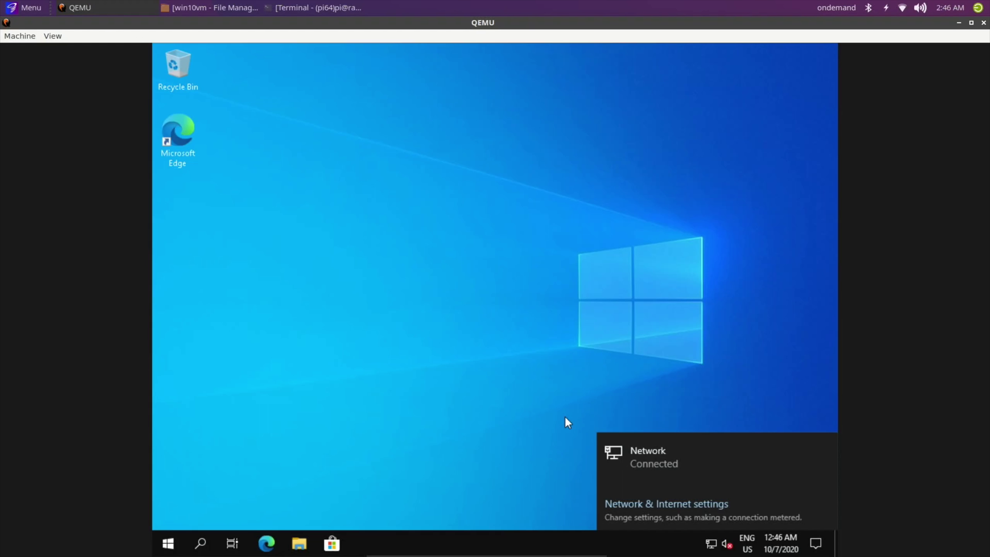
{"action": "left_click", "coordinate": [519, 372]}
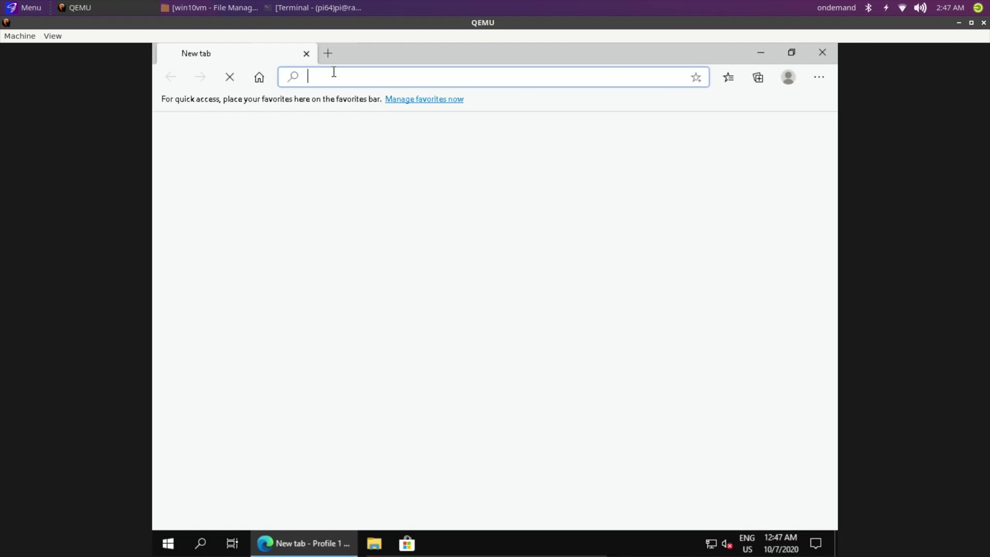
{"action": "type", "text": "bbc"}
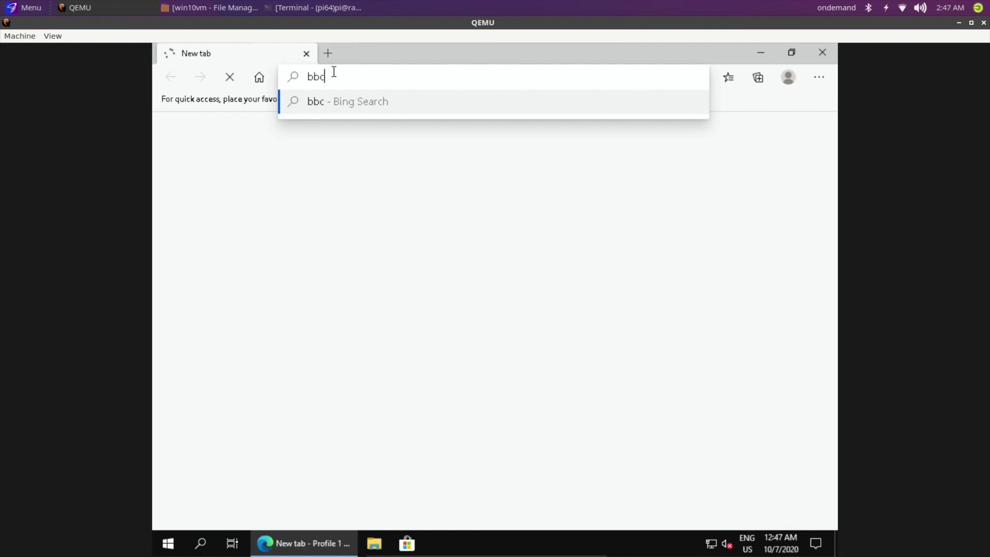
{"action": "key", "text": "Return"}
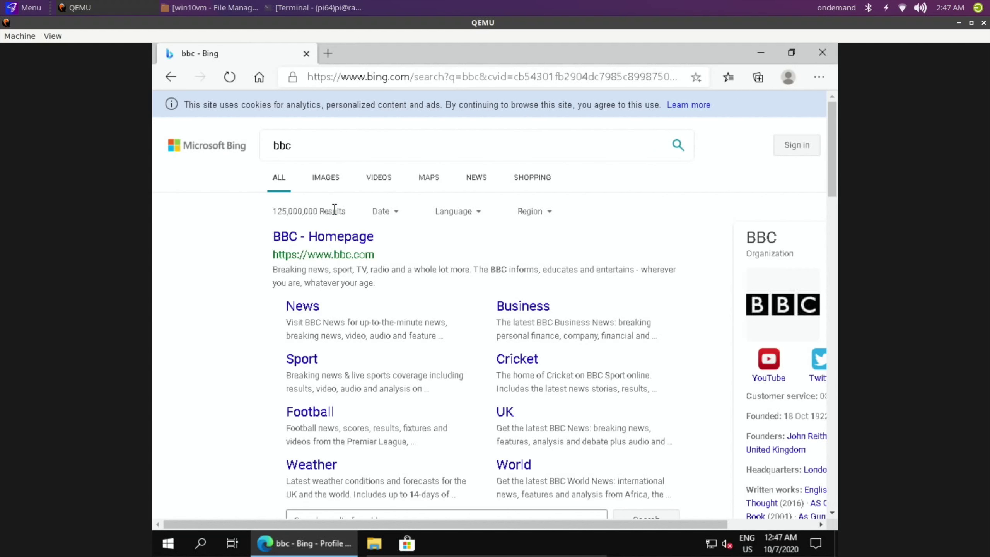
{"action": "left_click", "coordinate": [323, 243]}
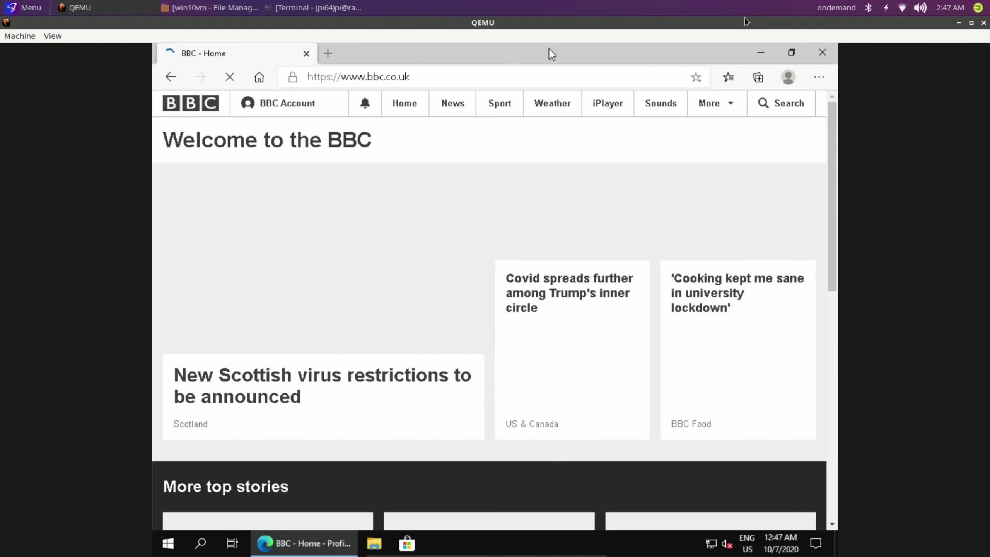
Shrink the QEMU window, move it right, and reach YouTube through a Bing search for 'youtube'
{"action": "left_click", "coordinate": [972, 22]}
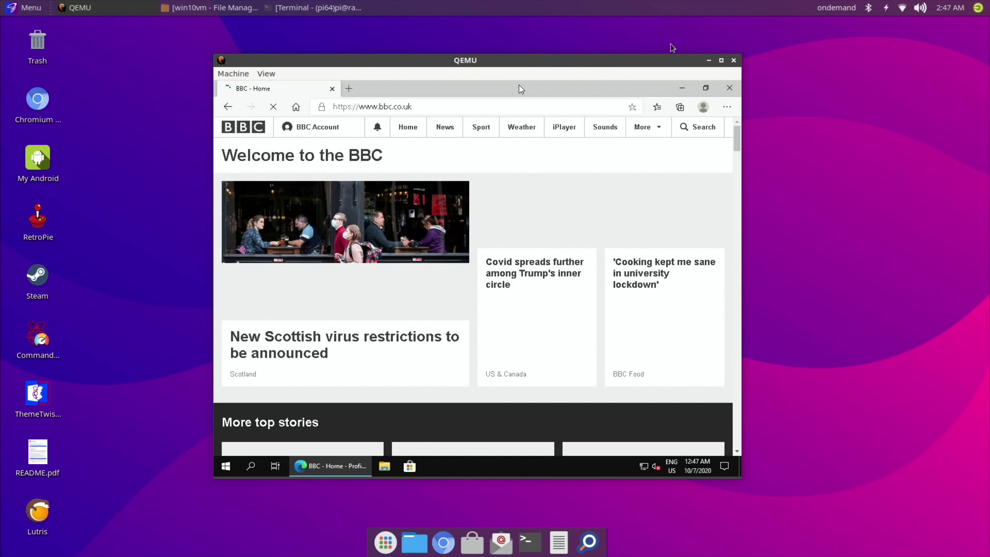
{"action": "left_click_drag", "start_coordinate": [495, 55], "coordinate": [729, 61]}
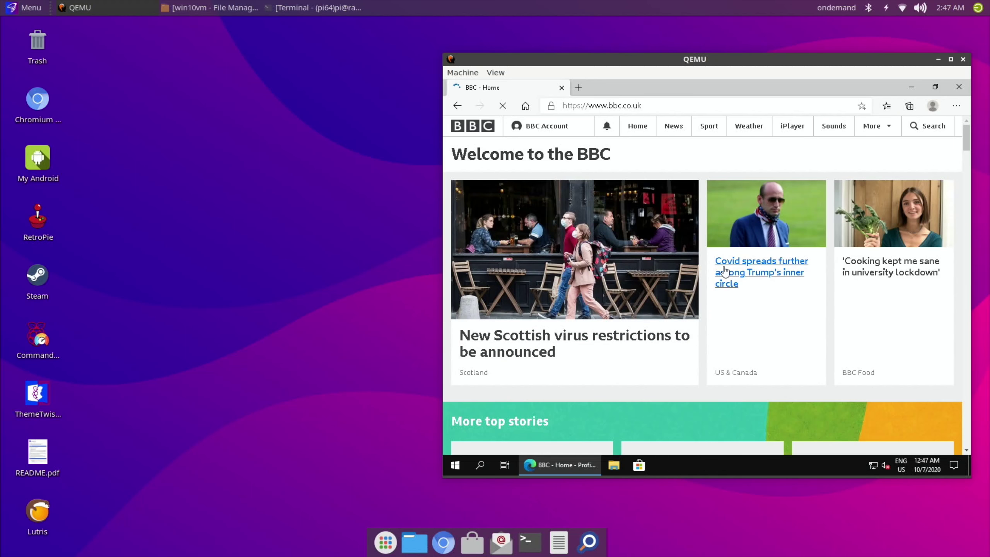
{"action": "left_click", "coordinate": [606, 109]}
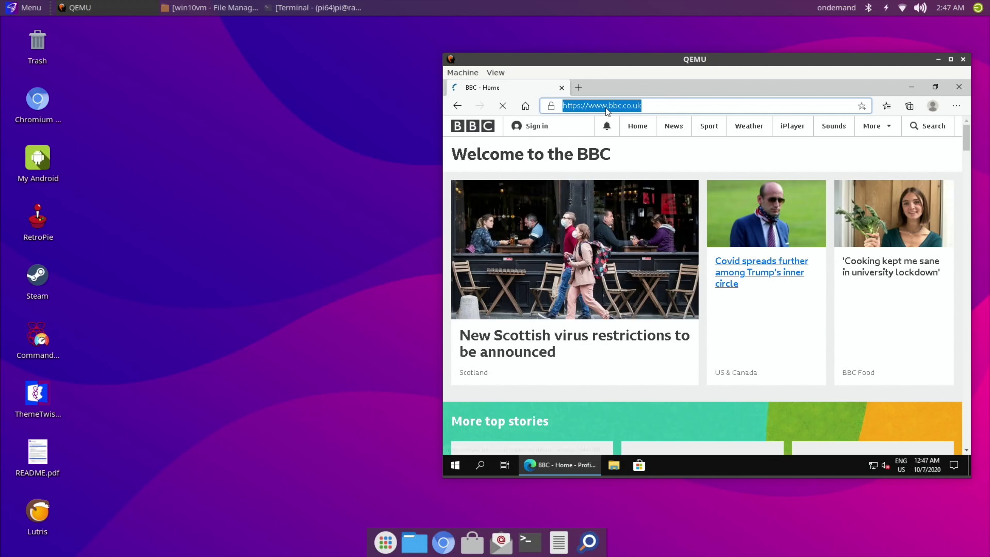
{"action": "type", "text": "youtube"}
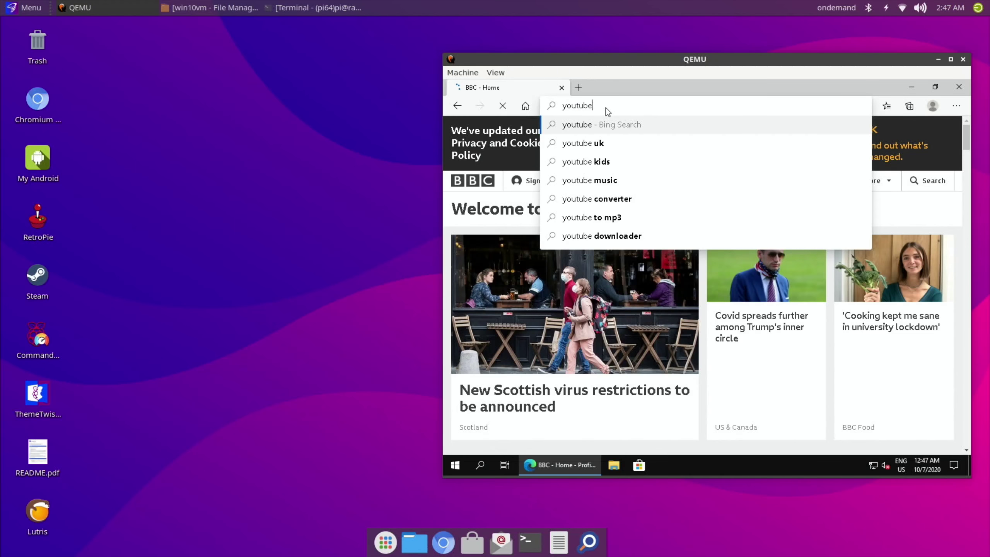
{"action": "key", "text": "Return"}
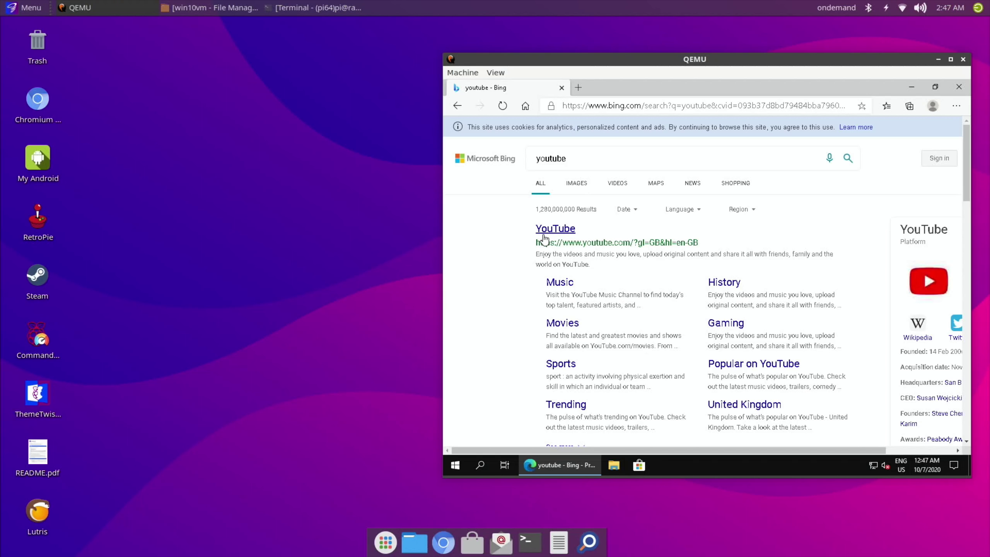
{"action": "left_click", "coordinate": [545, 238]}
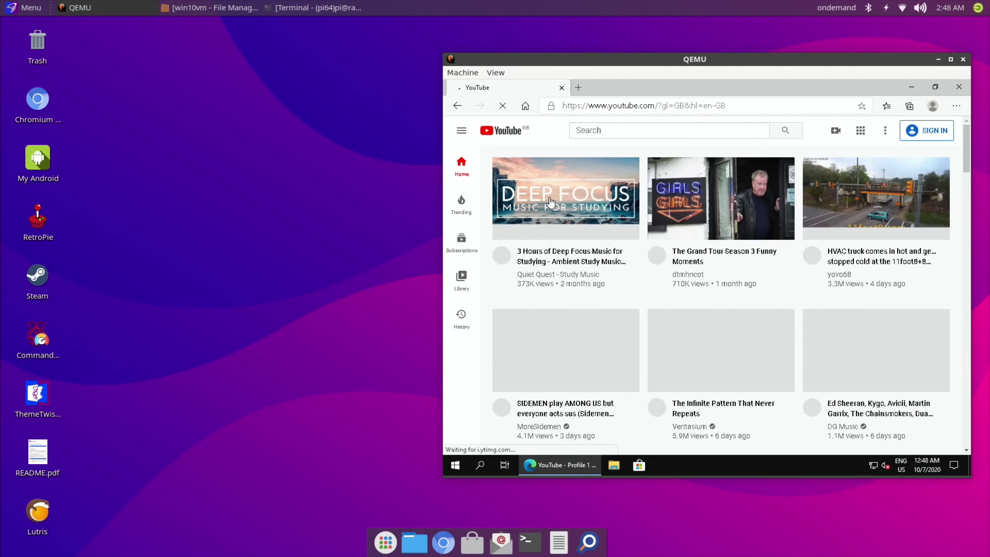
Open the '3 Hours of Deep Focus Music for Studying' video, accepting cookies and declining sign-in
{"action": "left_click", "coordinate": [551, 203]}
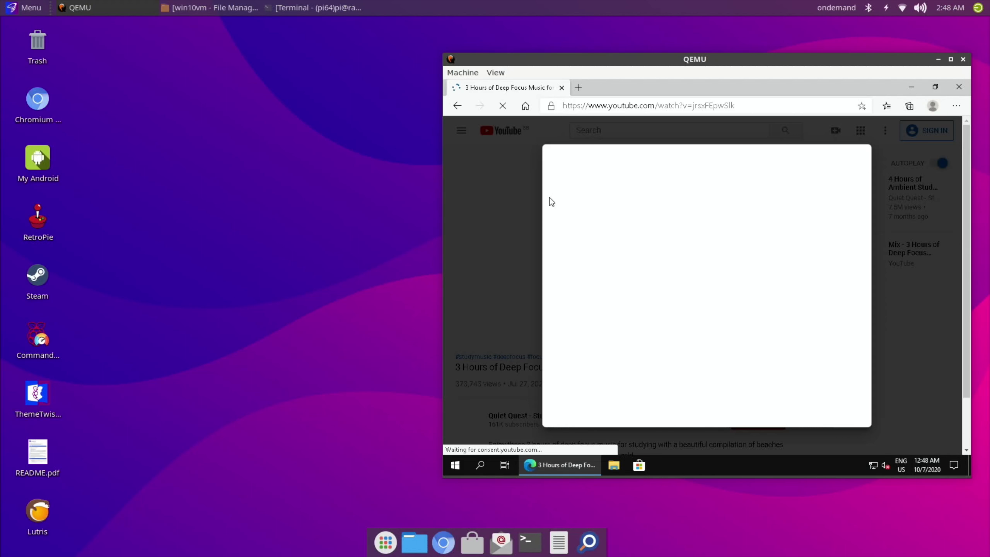
{"action": "left_click", "coordinate": [832, 411]}
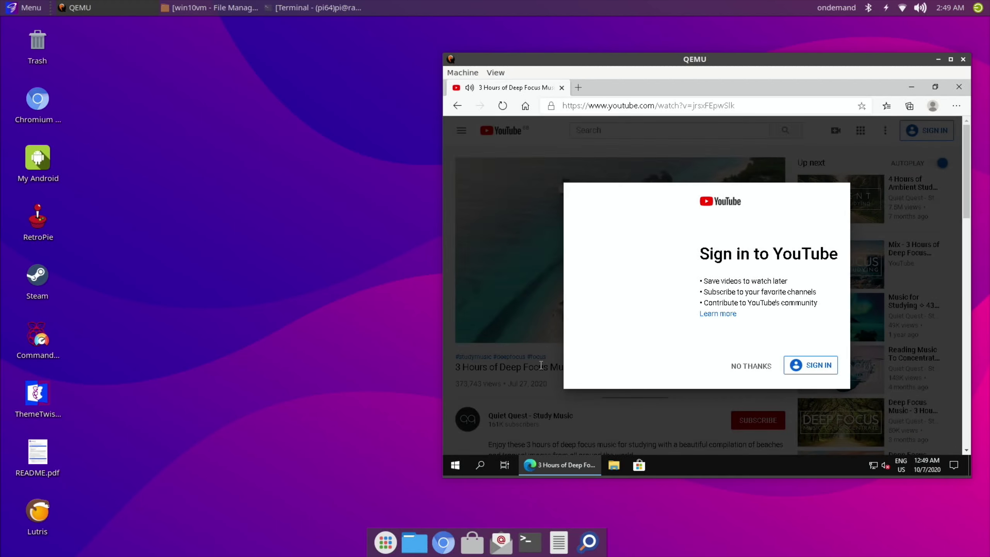
{"action": "left_click", "coordinate": [754, 367]}
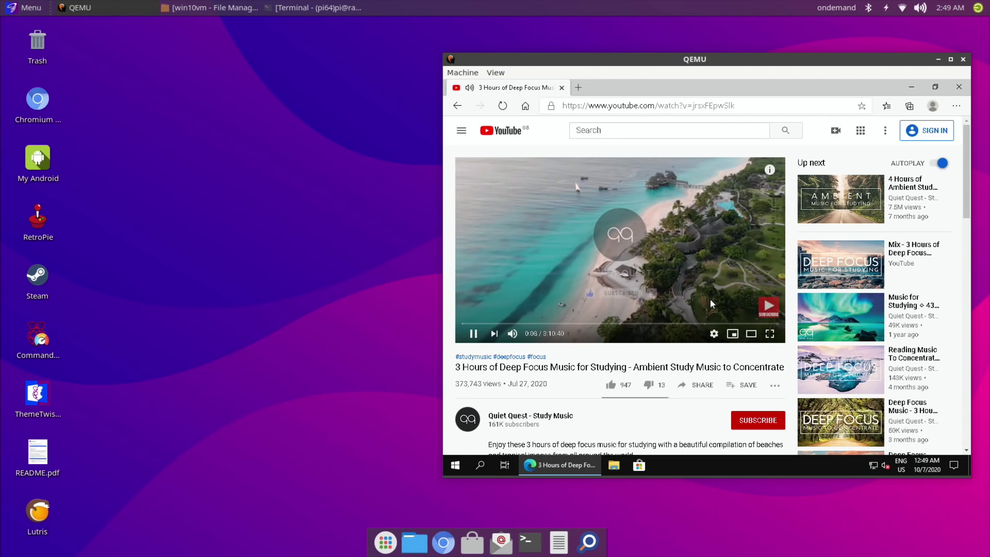
Mute the YouTube player and check the host system's volume level
{"action": "left_click", "coordinate": [512, 333]}
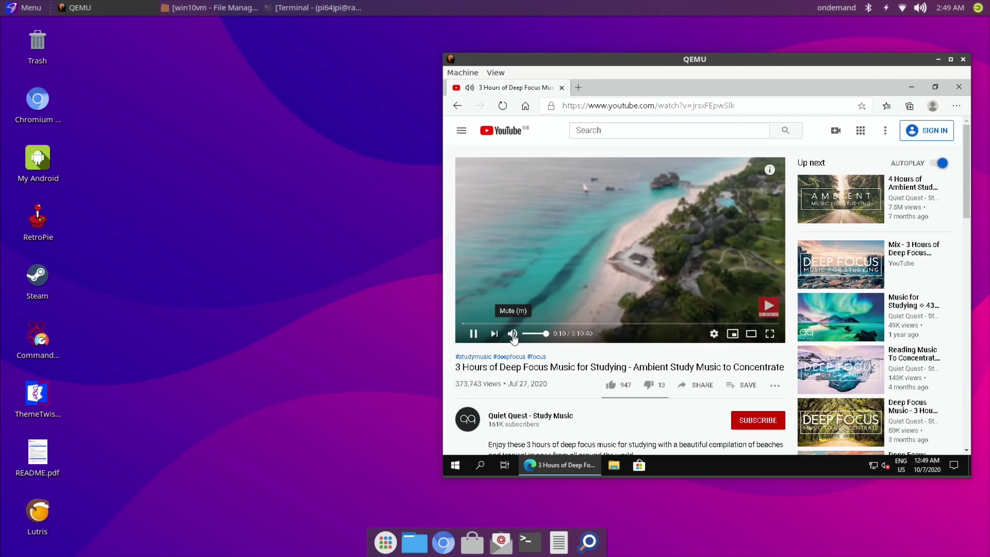
{"action": "left_click", "coordinate": [921, 8]}
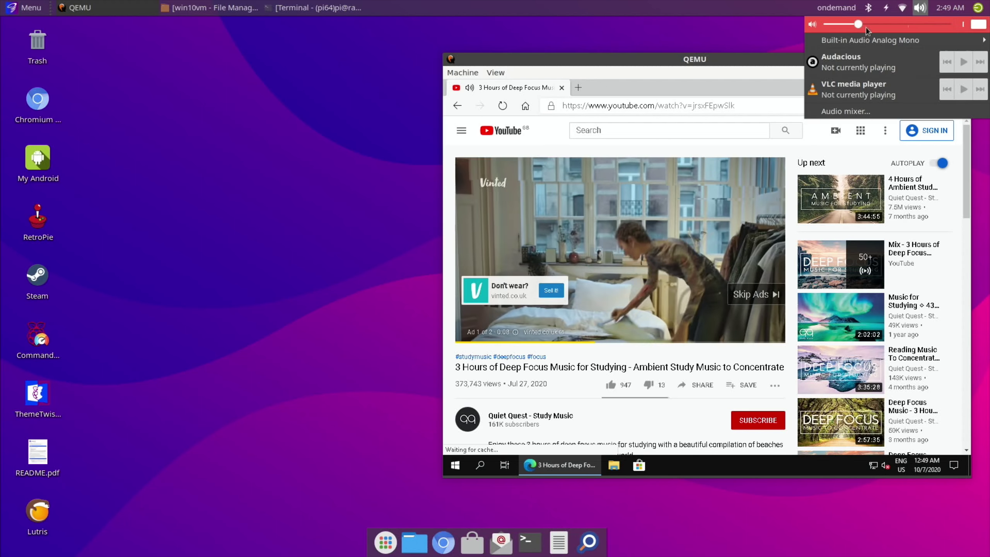
{"action": "left_click", "coordinate": [920, 7]}
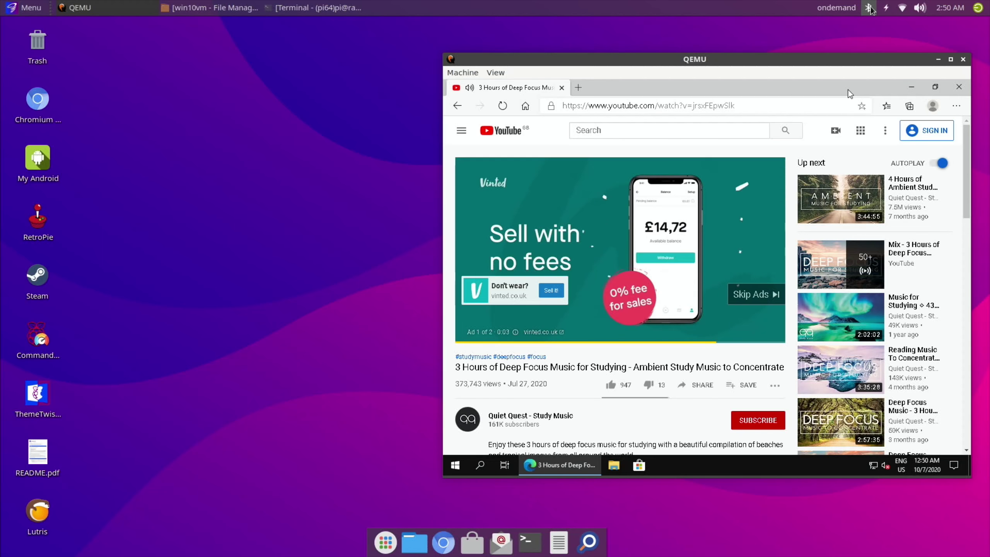
Select the Bose Revolve SoundLink speaker in the Bluetooth devices manager
{"action": "left_click", "coordinate": [869, 7]}
{"action": "scroll", "coordinate": [418, 280], "scroll_direction": "down", "scroll_amount": 1}
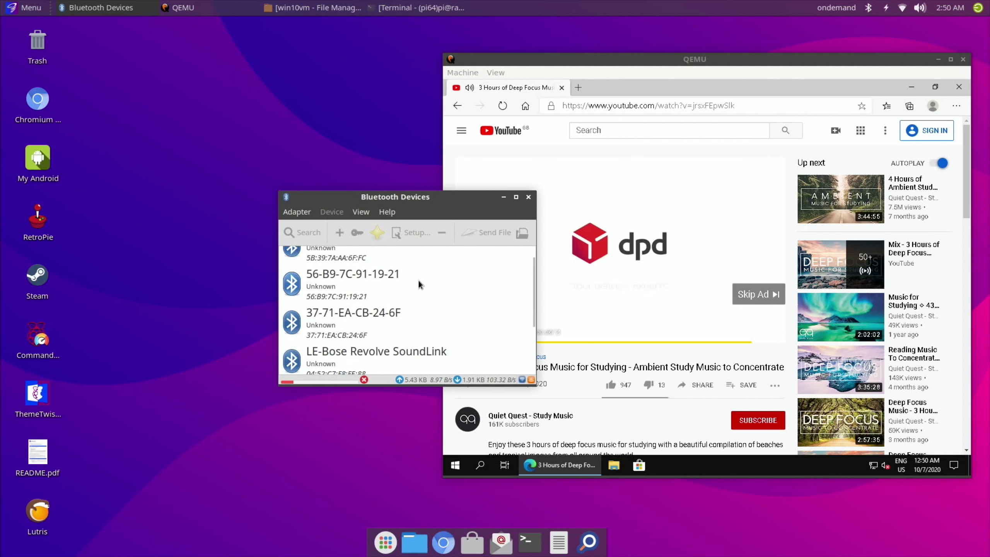
{"action": "left_click", "coordinate": [345, 353]}
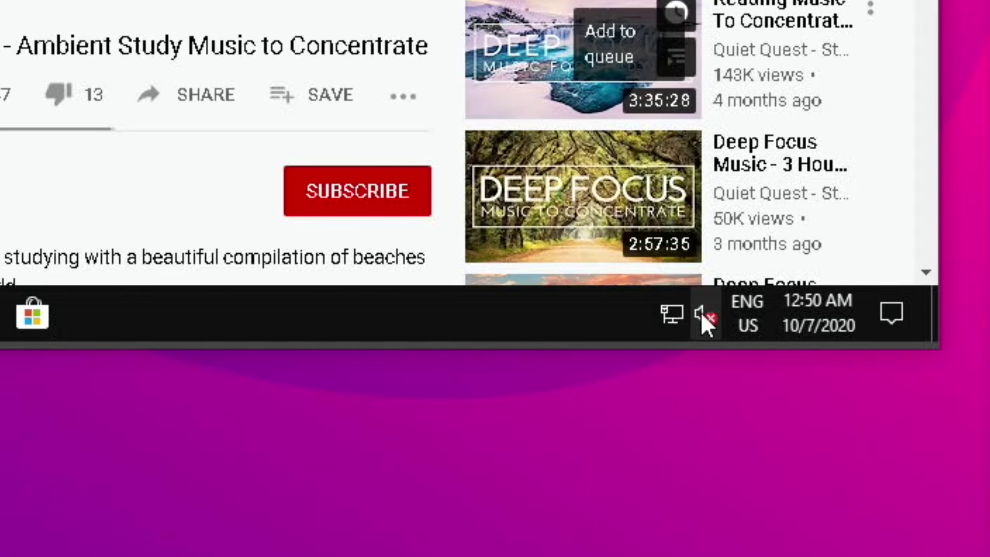
Check the VM's Windows Sound settings, close them, and accept the speaker's Bluetooth authorization
{"action": "right_click", "coordinate": [702, 318]}
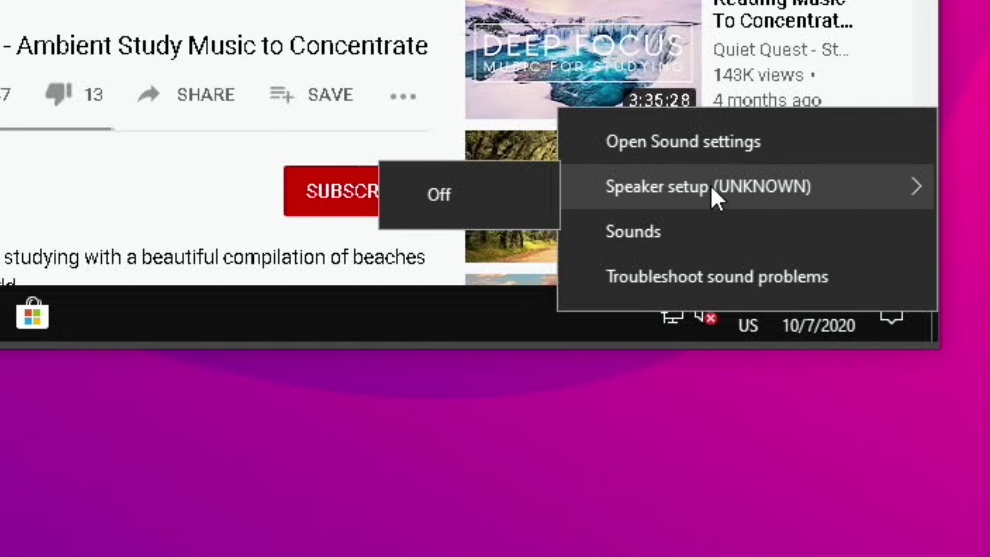
{"action": "left_click", "coordinate": [721, 156]}
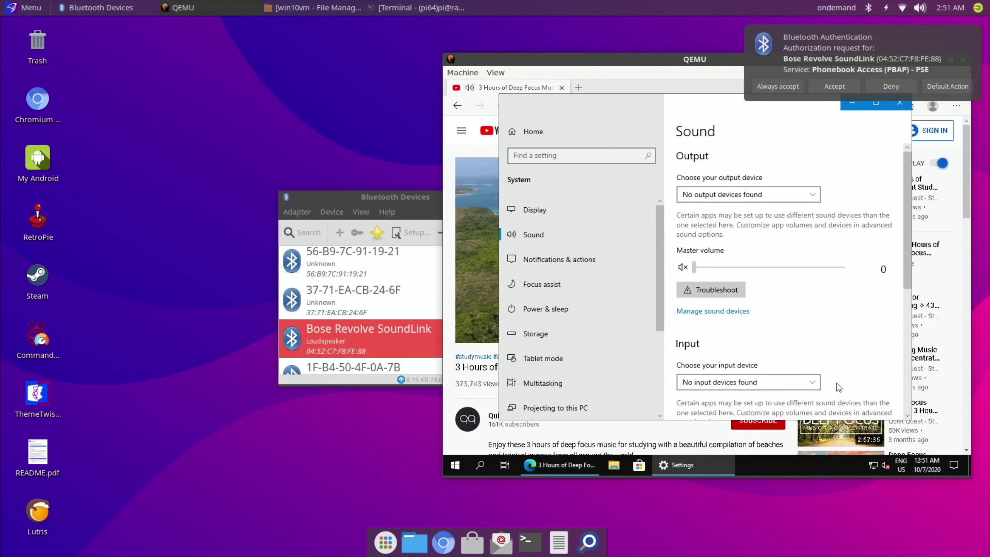
{"action": "left_click_drag", "start_coordinate": [625, 114], "coordinate": [556, 157]}
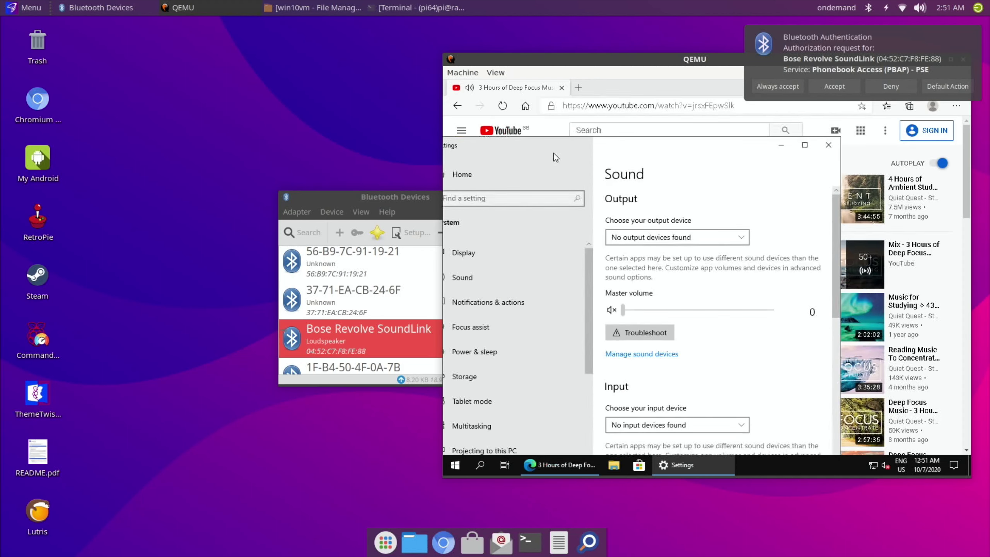
{"action": "left_click", "coordinate": [829, 145]}
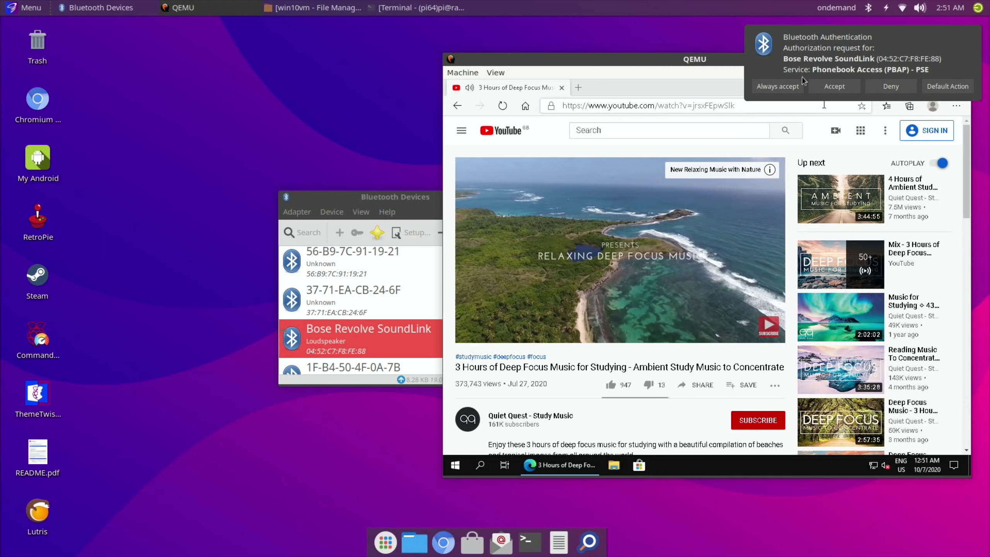
{"action": "left_click", "coordinate": [835, 86]}
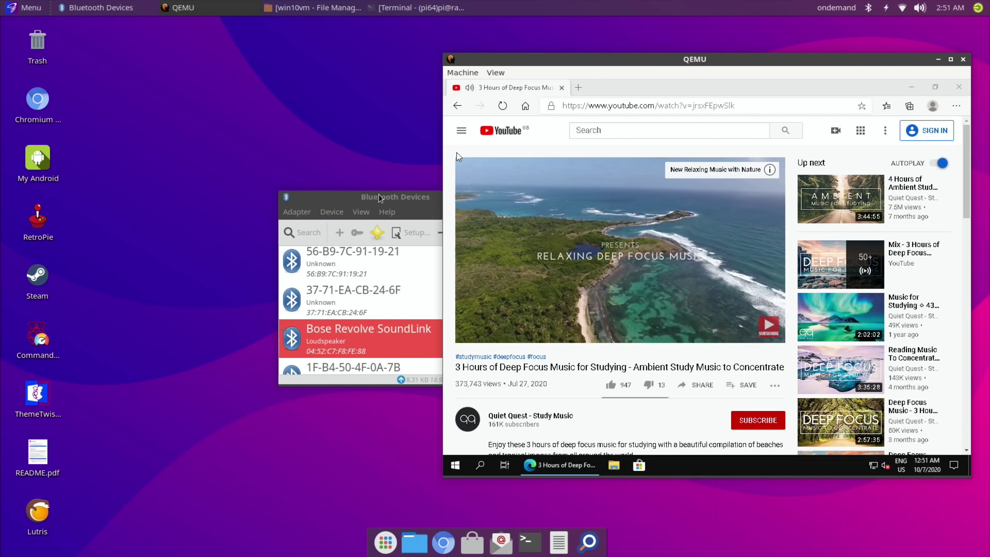
Close the Bluetooth Devices window, then centre and close the QEMU Windows VM window
{"action": "left_click", "coordinate": [433, 198]}
{"action": "left_click", "coordinate": [529, 196]}
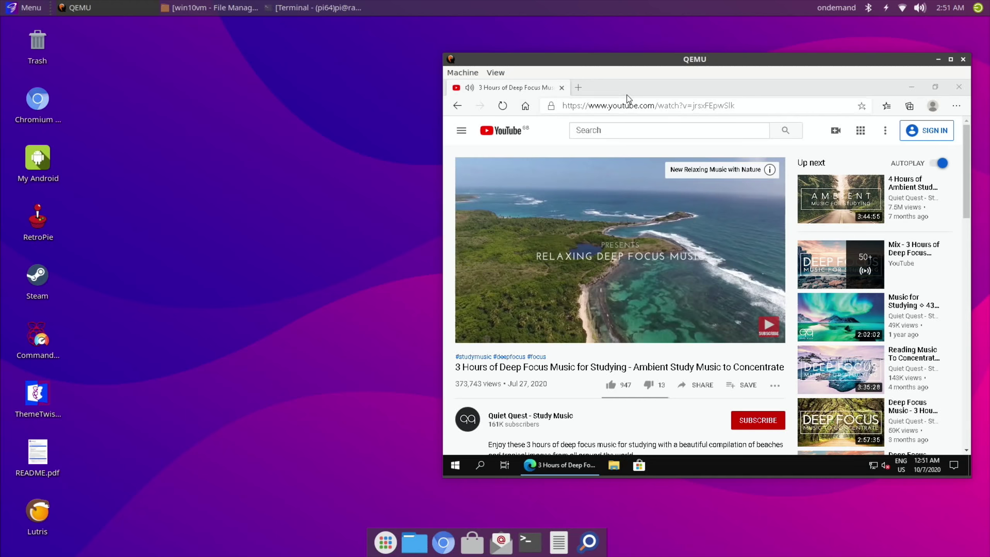
{"action": "left_click_drag", "start_coordinate": [651, 64], "coordinate": [459, 104]}
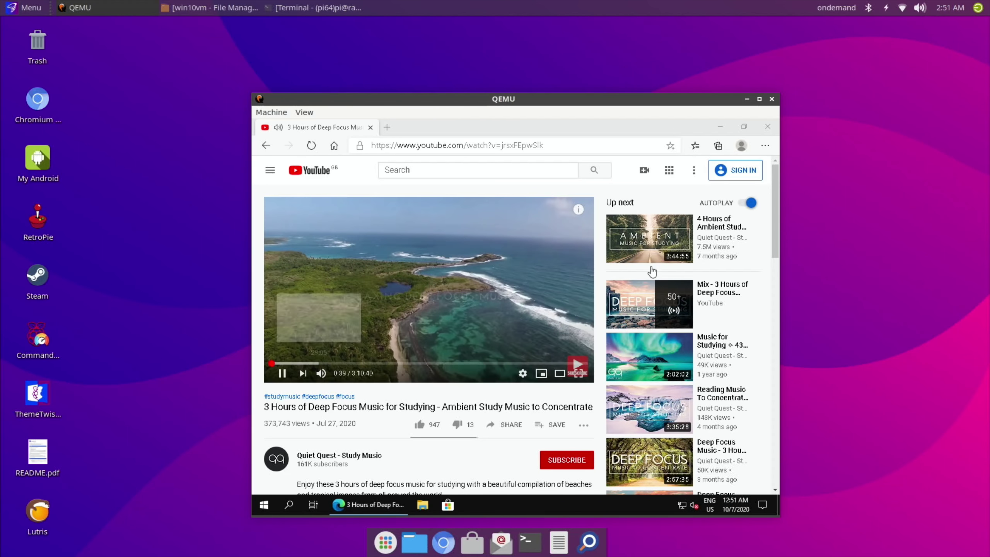
{"action": "left_click", "coordinate": [772, 101]}
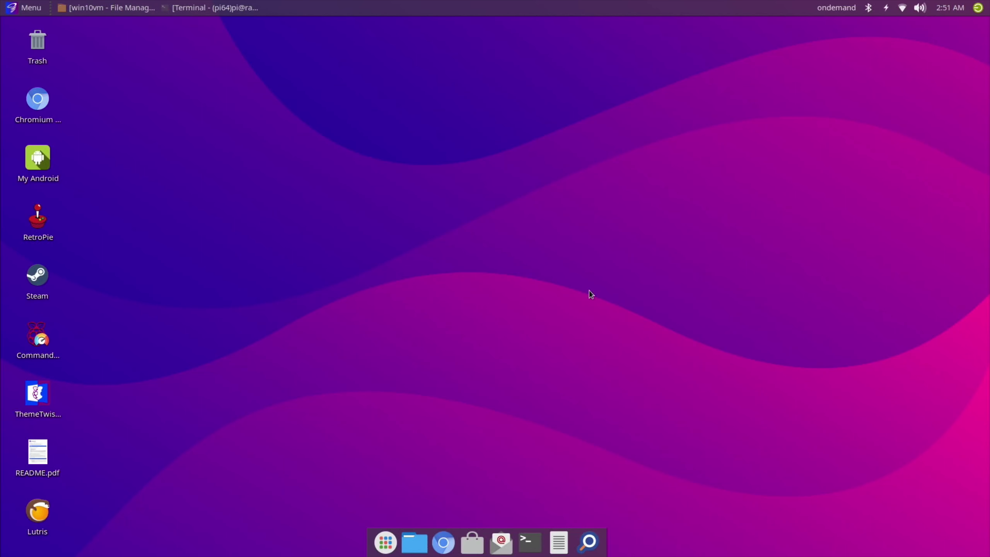